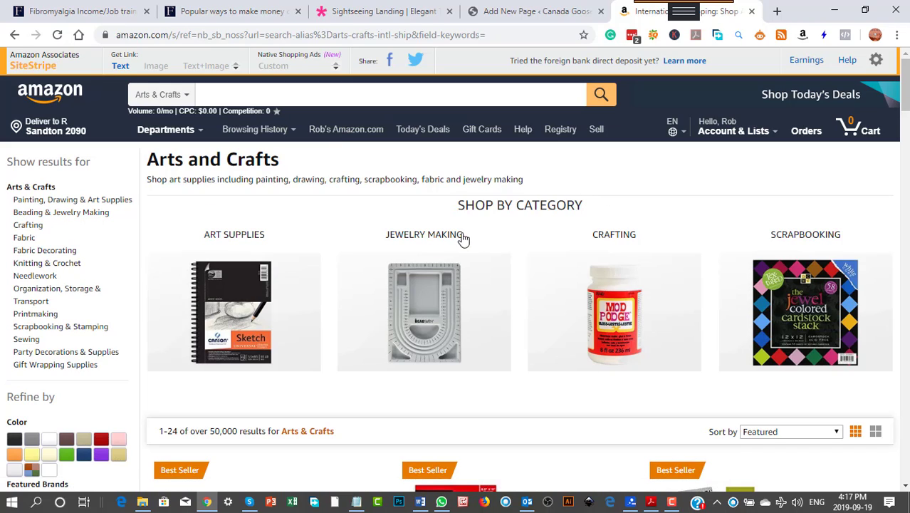
# - Drill into Jewelry Making, then Jewelry Making Kits, and browse the roughly 1,000 kit results
pyautogui.click(415, 238)
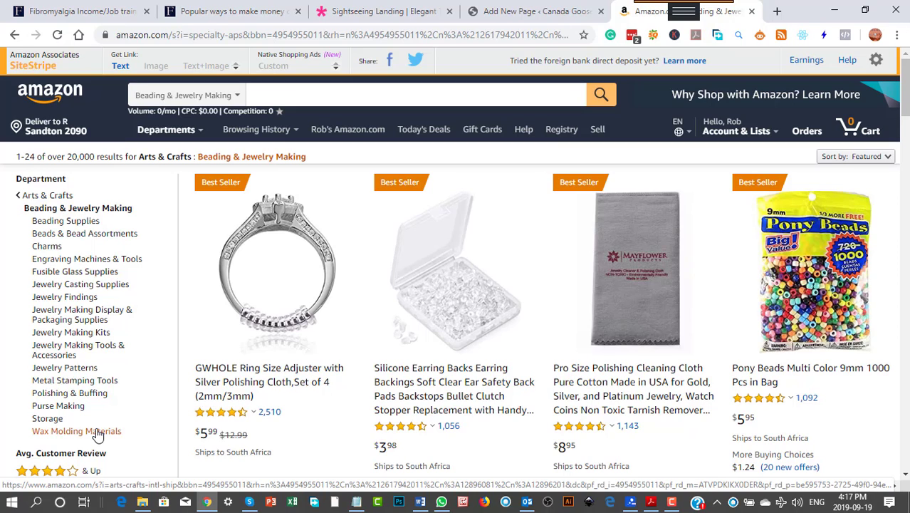
pyautogui.click(92, 336)
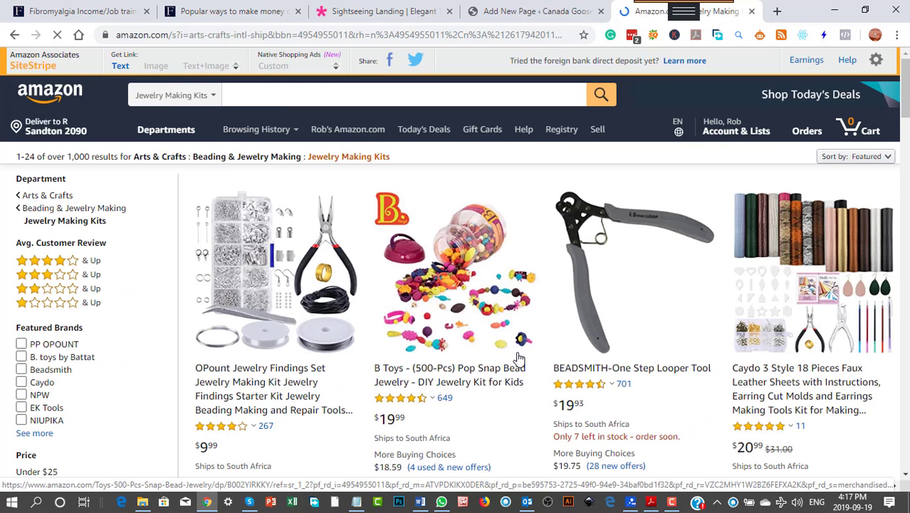
pyautogui.scroll(-1, 519, 357)
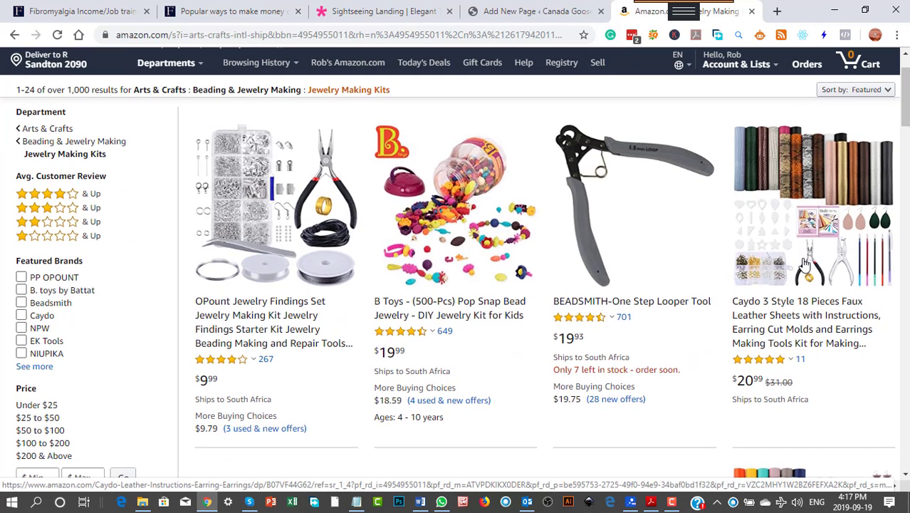
pyautogui.scroll(-1, 805, 264)
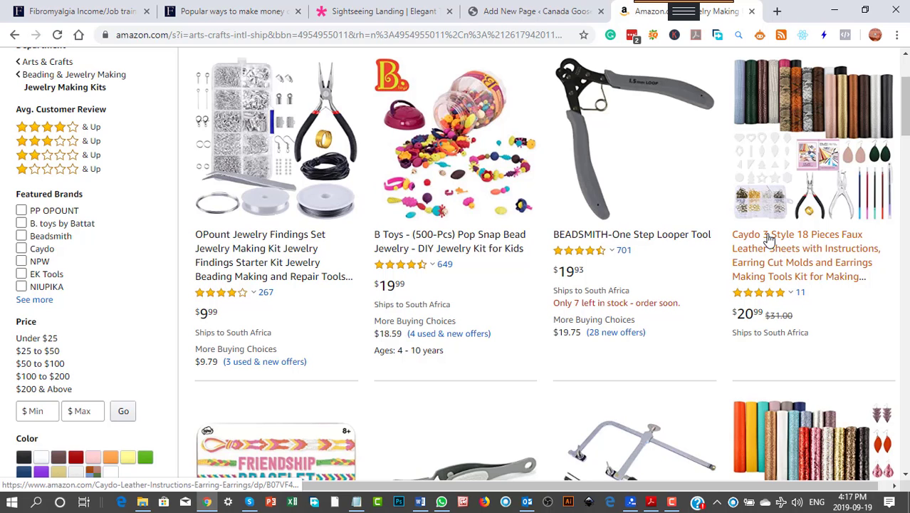
pyautogui.scroll(-5, 646, 302)
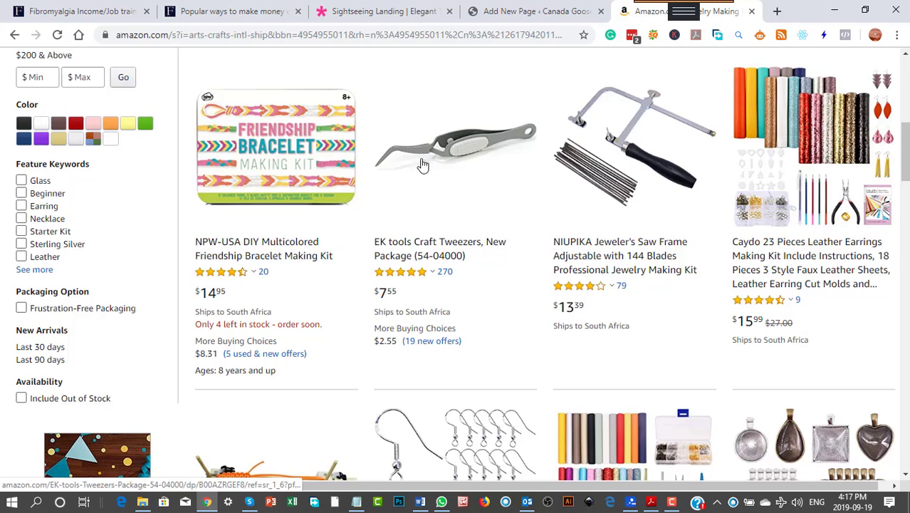
pyautogui.scroll(-3, 685, 366)
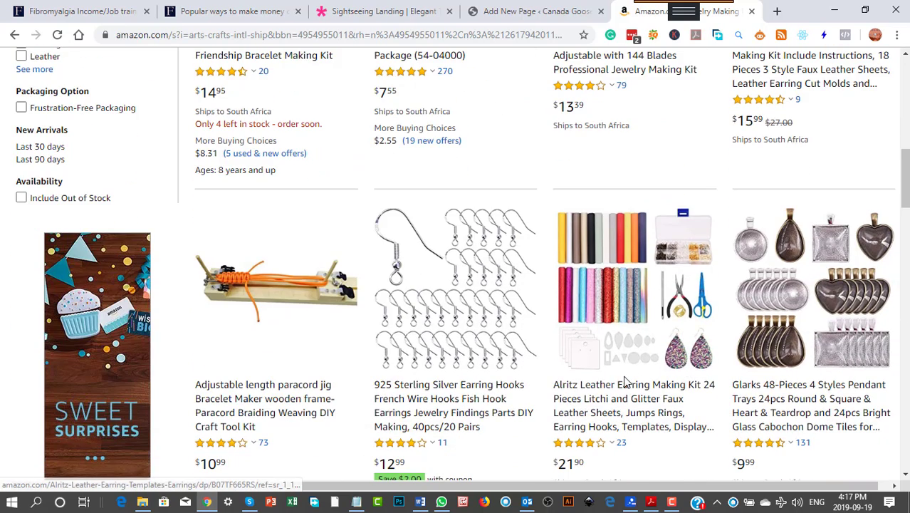
pyautogui.scroll(-2, 625, 382)
pyautogui.scroll(-6, 625, 381)
pyautogui.scroll(-4, 621, 381)
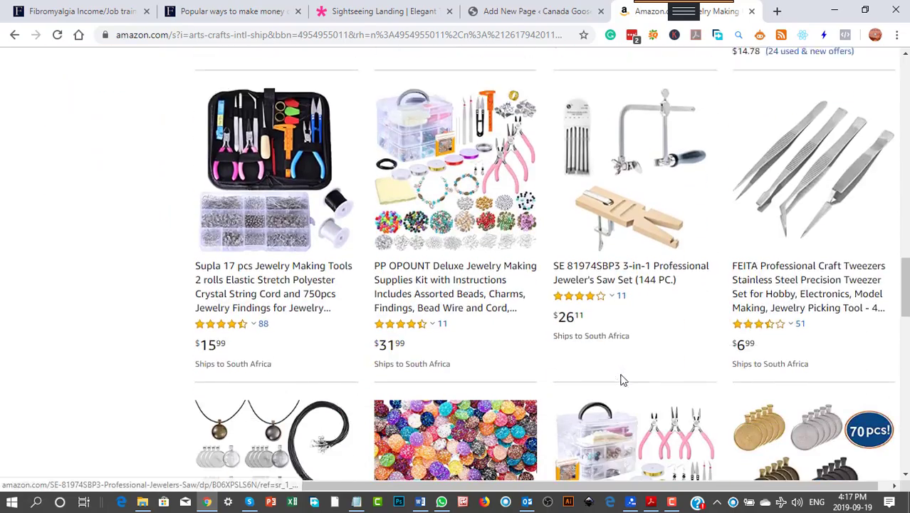
pyautogui.scroll(20, 623, 381)
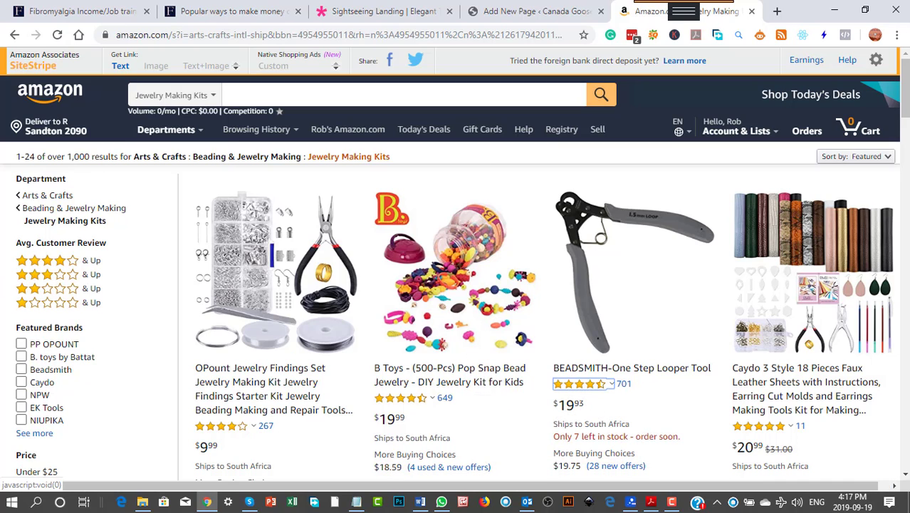
pyautogui.click(635, 502)
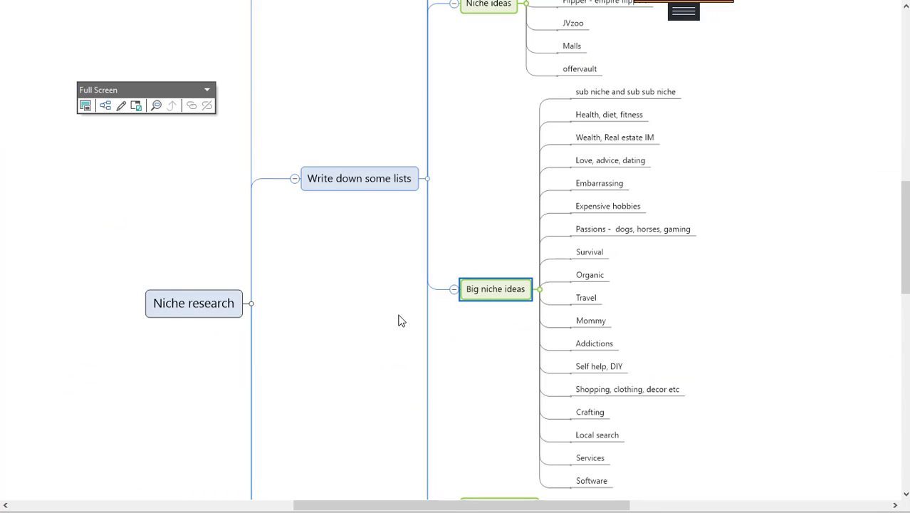
pyautogui.scroll(-5, 394, 298)
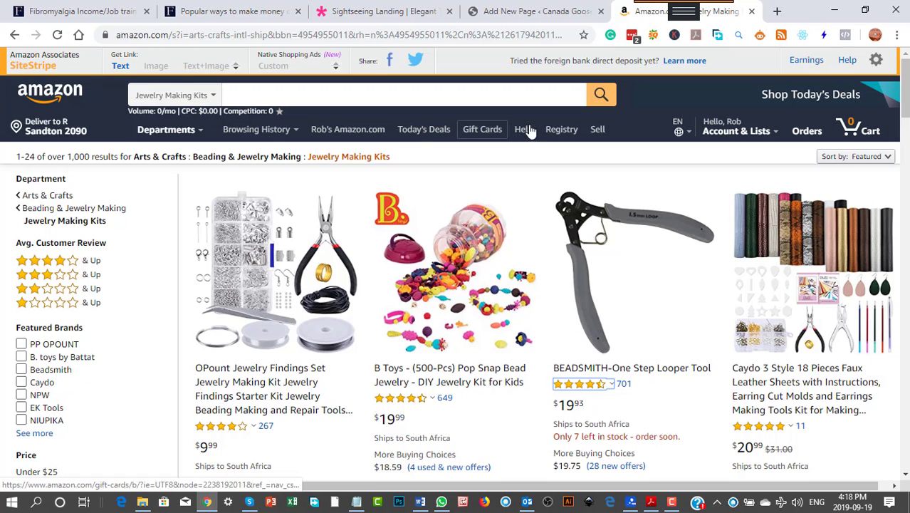
# - Search Google for the 'Jewelry Making Kits' breadcrumb name and check its 12,100 monthly searches
pyautogui.moveTo(396, 155); pyautogui.dragTo(322, 155)
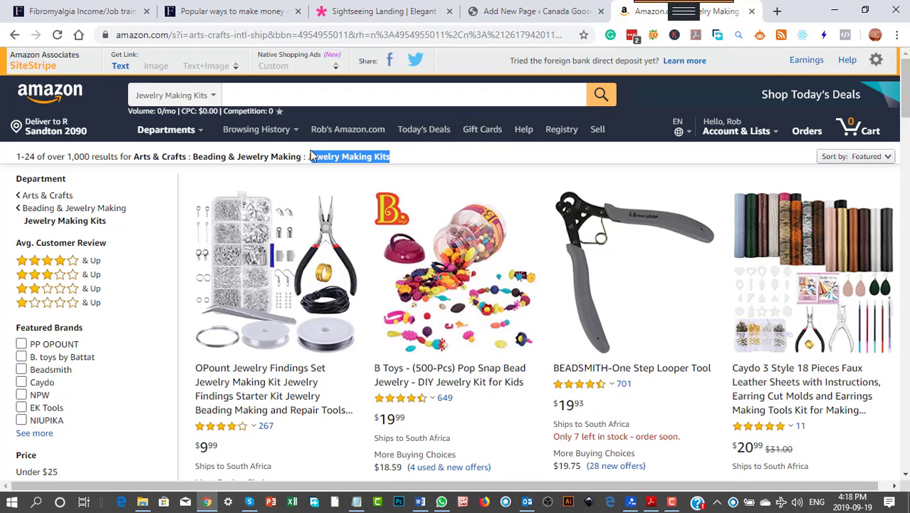
pyautogui.click(379, 158)
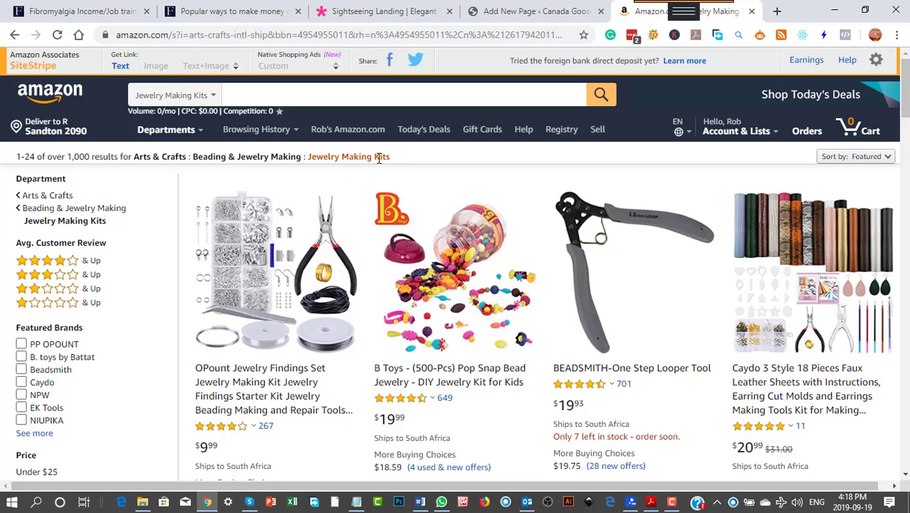
pyautogui.moveTo(336, 158); pyautogui.dragTo(391, 158)
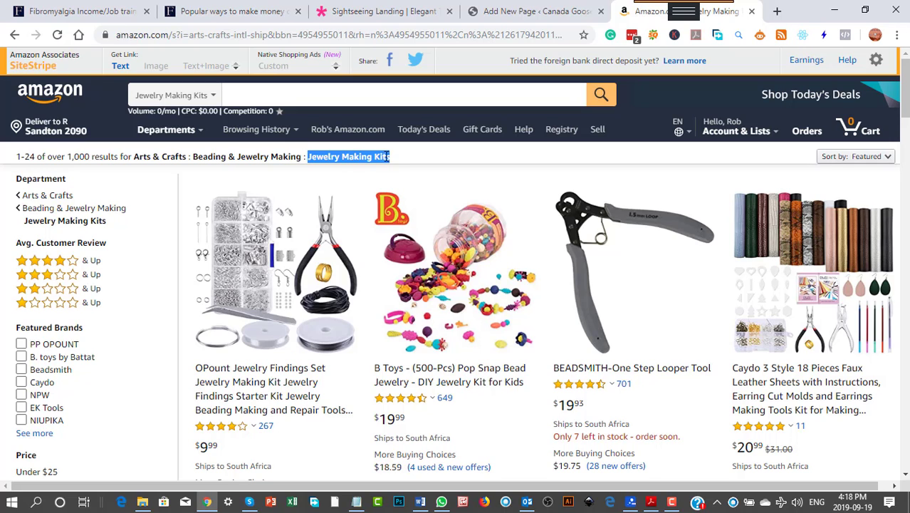
pyautogui.rightClick(385, 160)
pyautogui.click(471, 183)
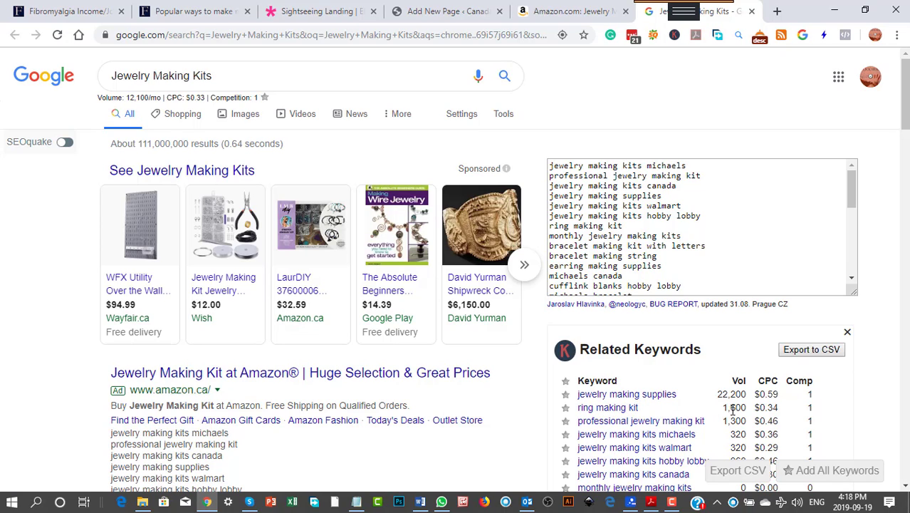
pyautogui.scroll(-5, 605, 392)
pyautogui.scroll(6, 588, 392)
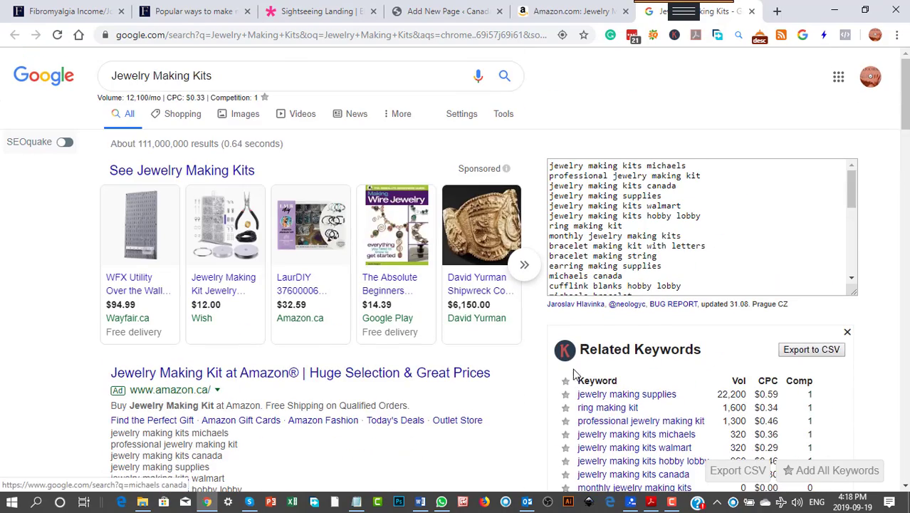
# - Return to the Amazon Jewelry Making Kits results, then go up to the Arts & Crafts department
pyautogui.click(581, 12)
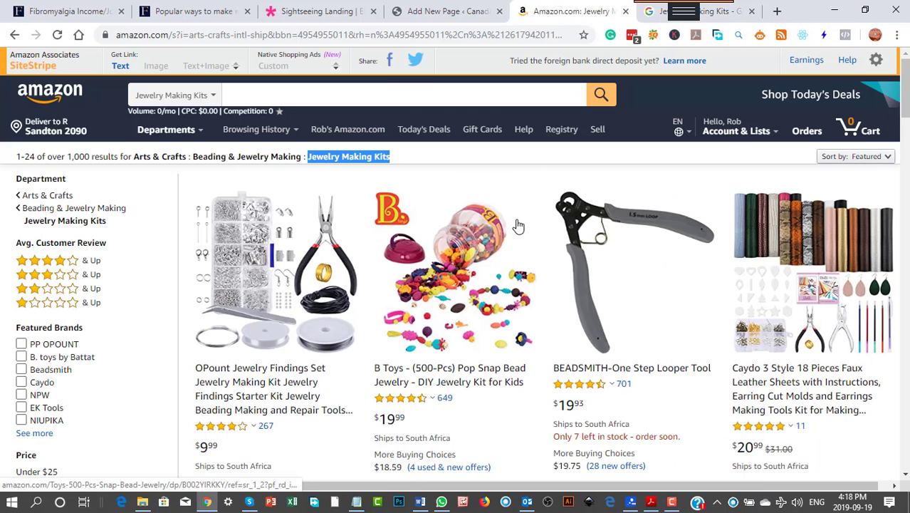
pyautogui.scroll(-1, 297, 411)
pyautogui.scroll(-5, 298, 412)
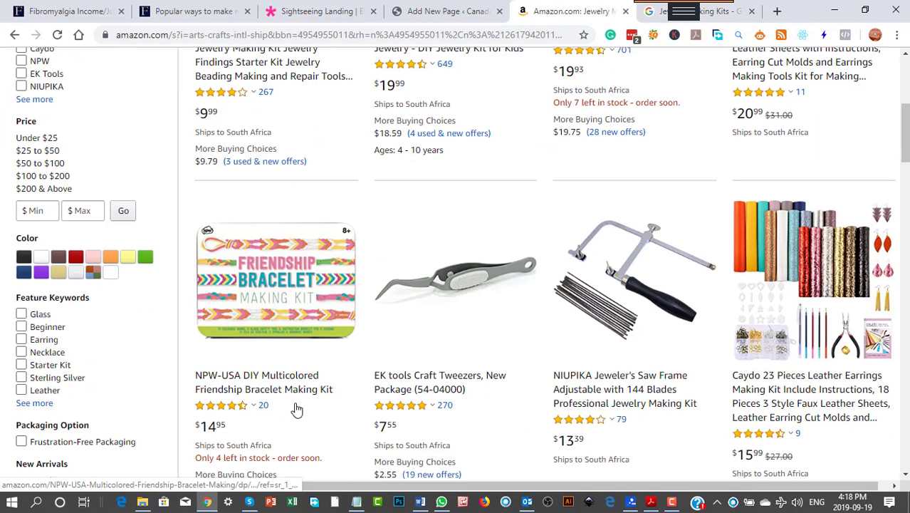
pyautogui.scroll(6, 298, 407)
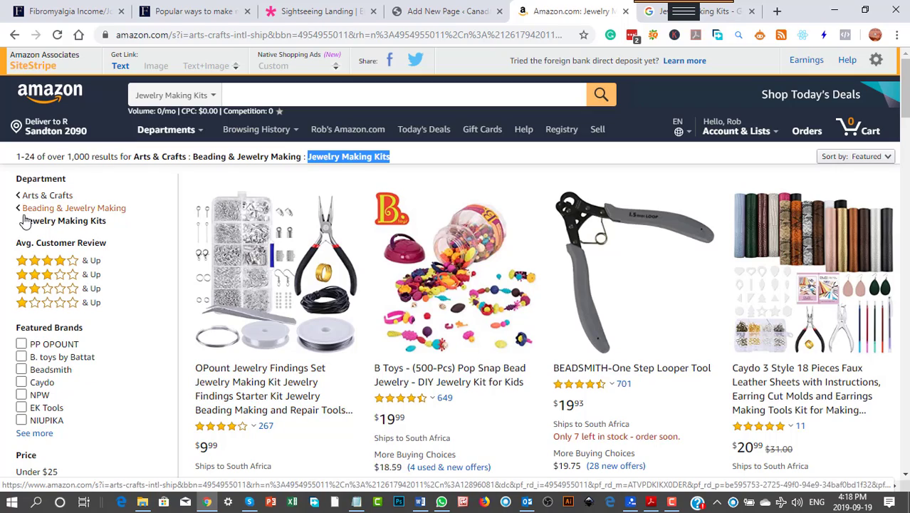
pyautogui.scroll(-10, 581, 314)
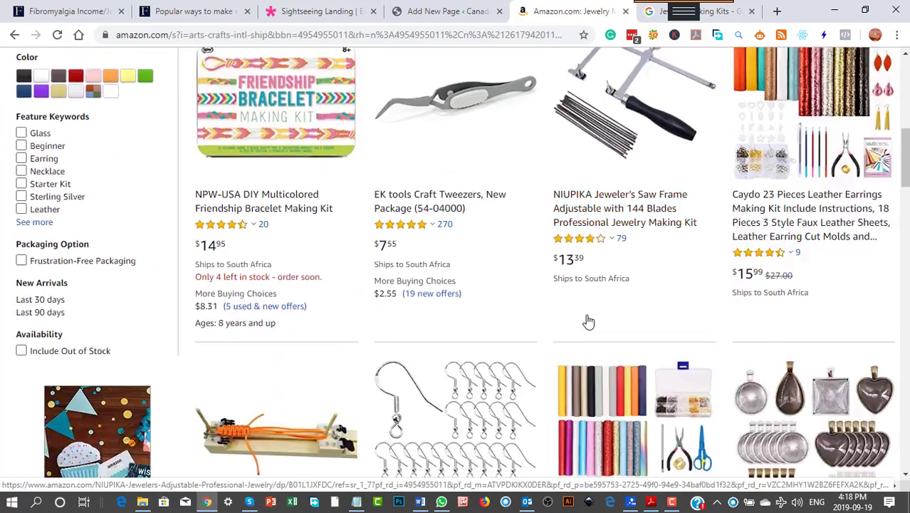
pyautogui.scroll(-4, 586, 317)
pyautogui.scroll(7, 588, 308)
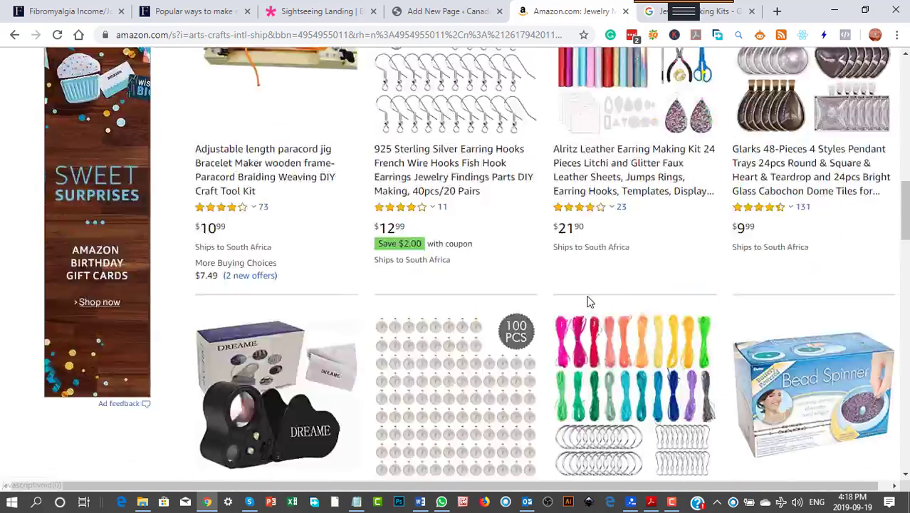
pyautogui.scroll(5, 221, 396)
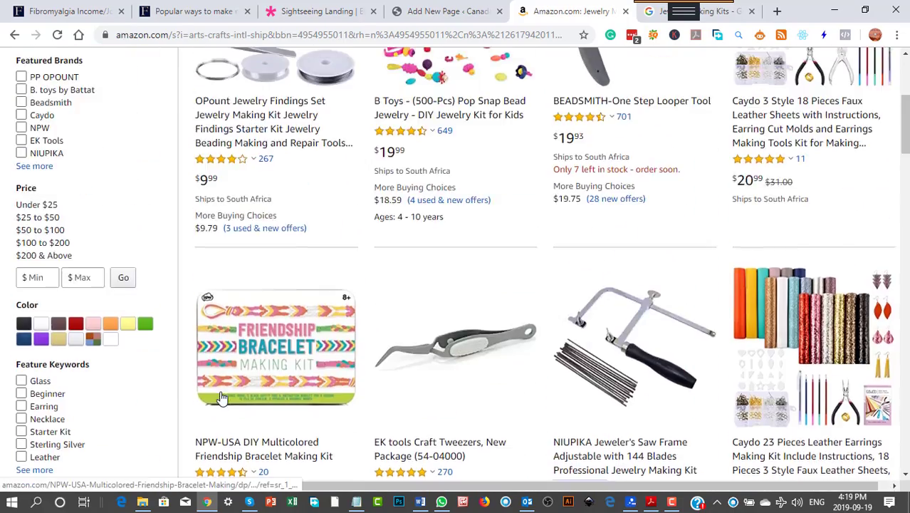
pyautogui.scroll(1, 222, 398)
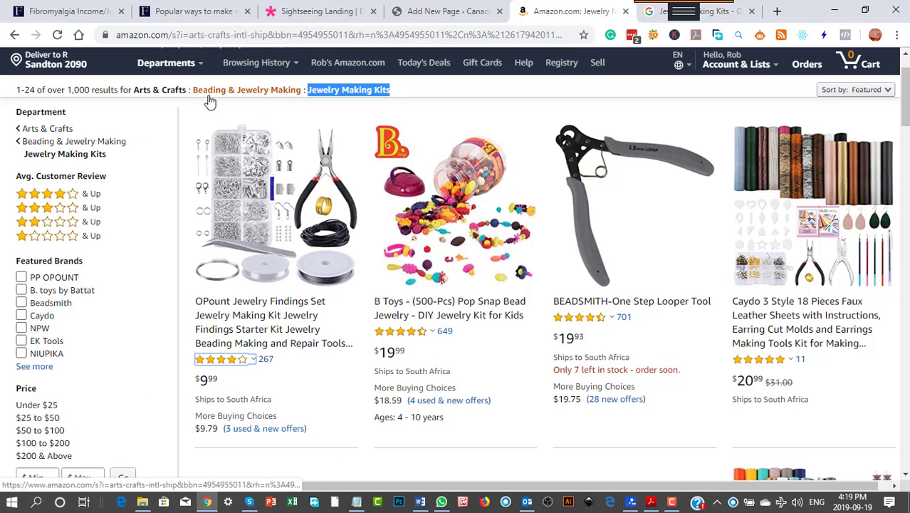
pyautogui.click(173, 92)
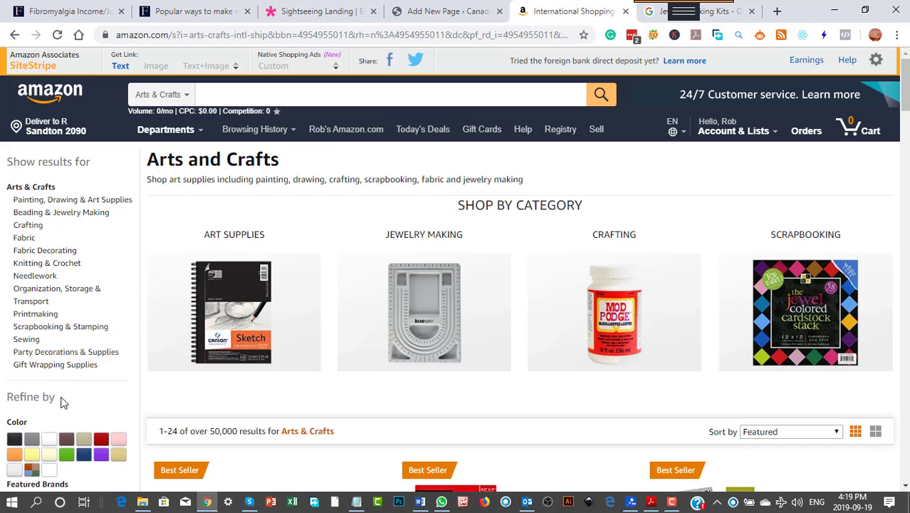
pyautogui.click(211, 94)
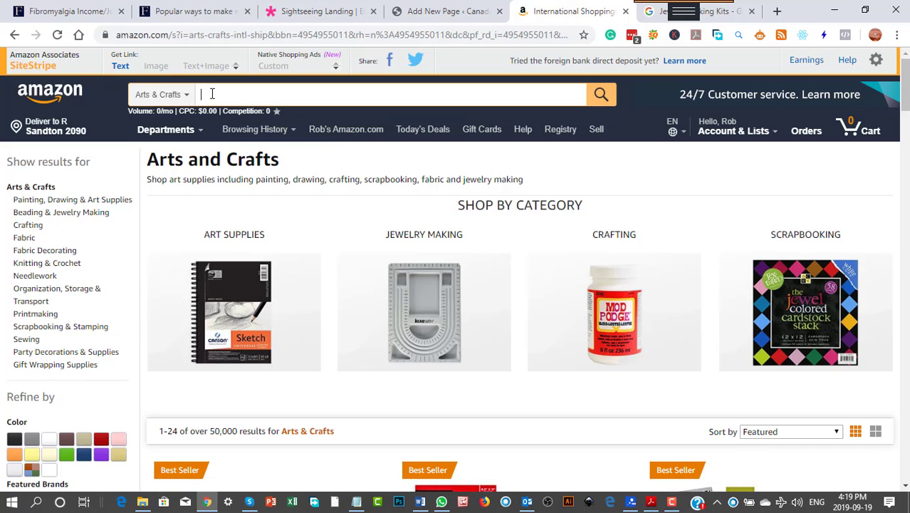
pyautogui.write('3')
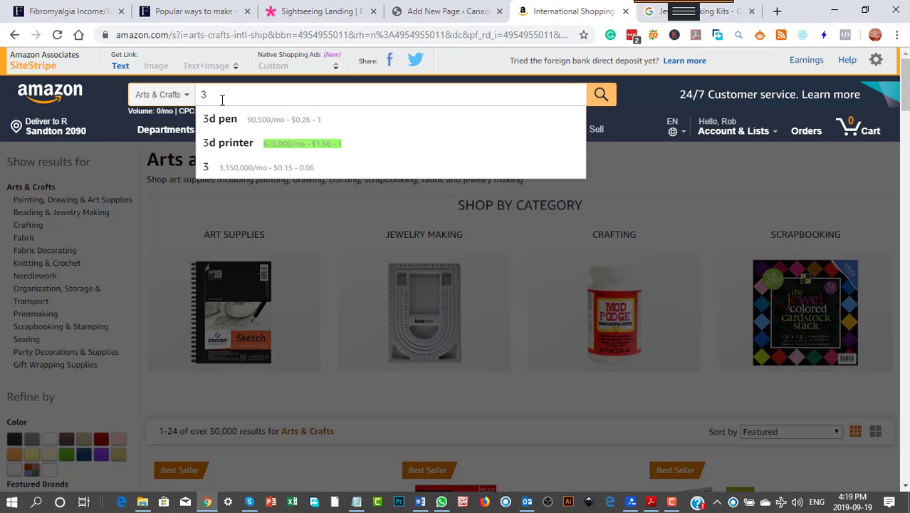
pyautogui.write('d')
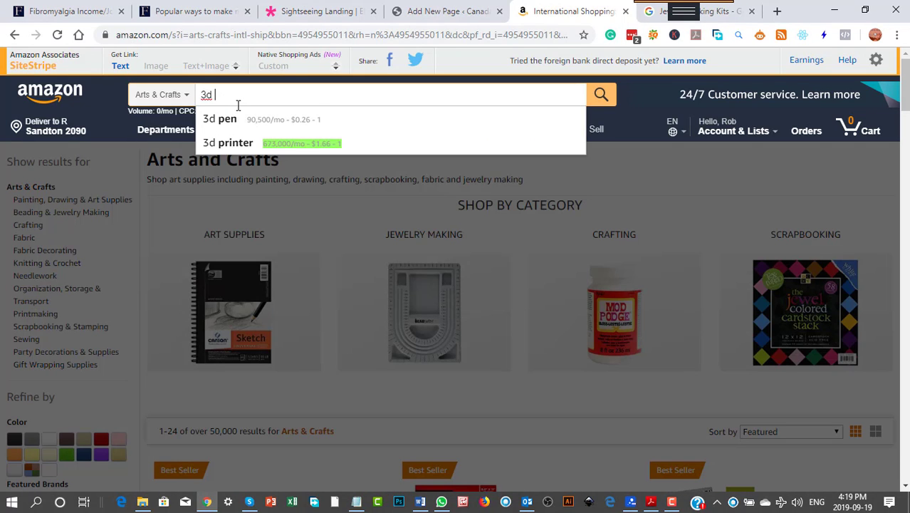
pyautogui.click(242, 146)
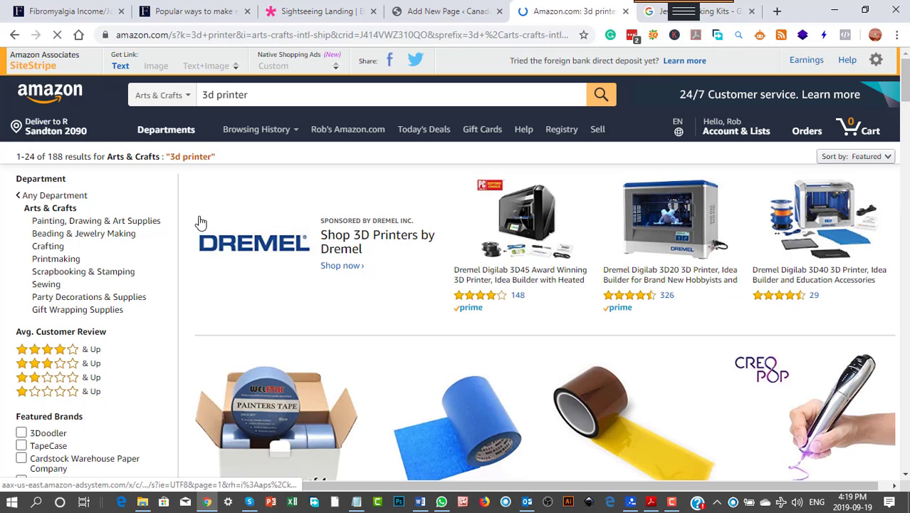
pyautogui.scroll(-4, 565, 343)
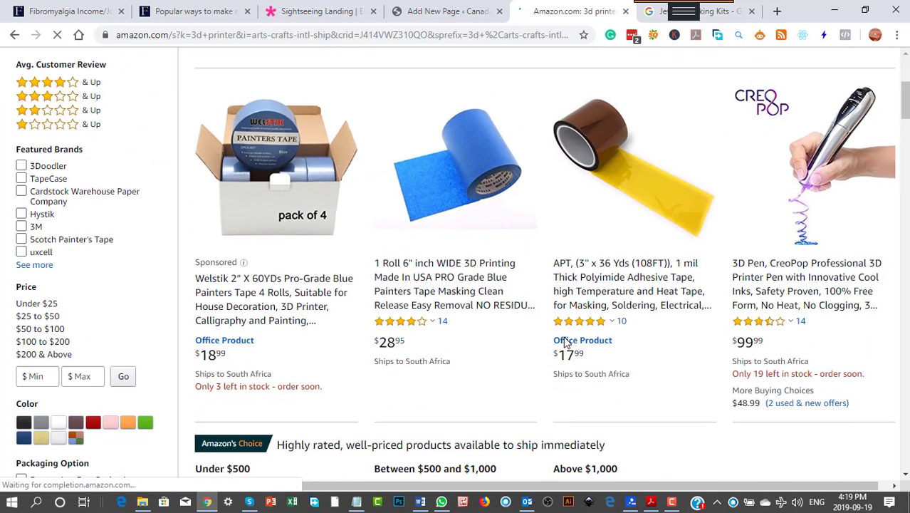
pyautogui.scroll(-4, 632, 304)
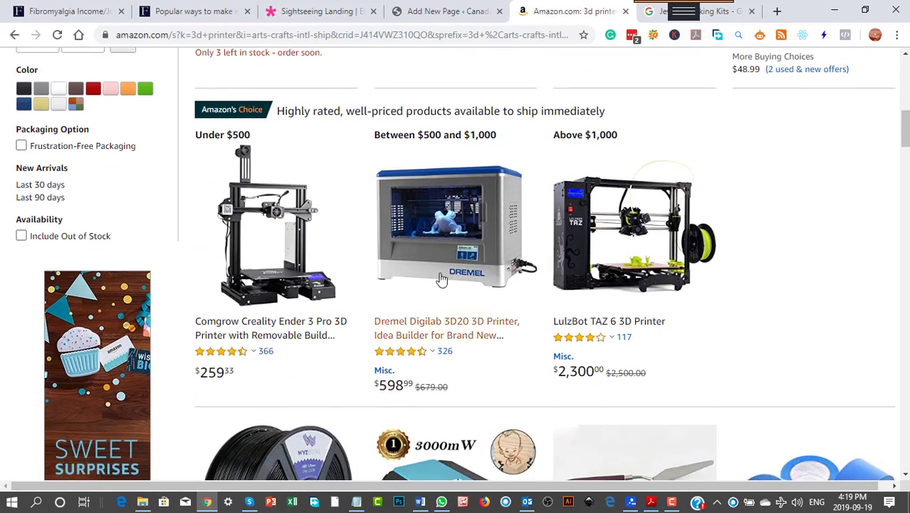
pyautogui.scroll(-4, 570, 311)
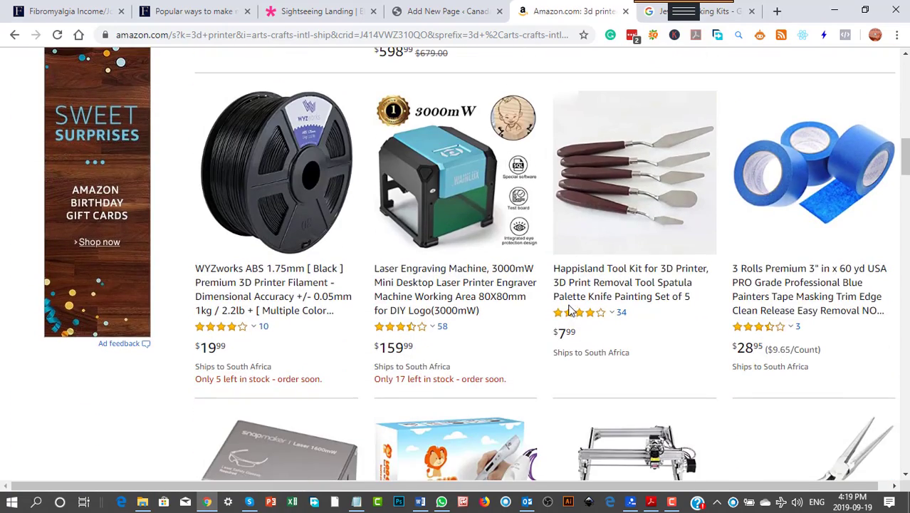
pyautogui.scroll(-3, 569, 311)
pyautogui.scroll(-4, 569, 311)
pyautogui.scroll(-5, 569, 311)
pyautogui.scroll(-4, 569, 308)
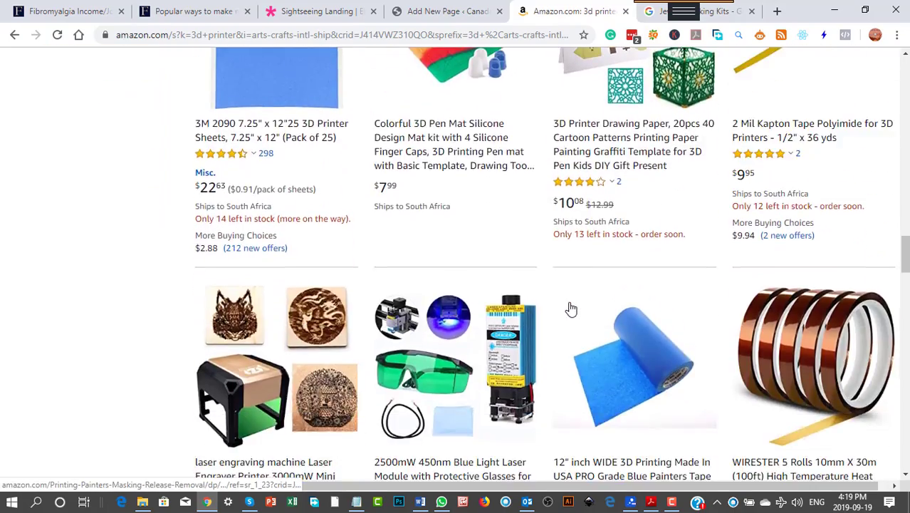
pyautogui.scroll(5, 569, 309)
pyautogui.scroll(15, 566, 306)
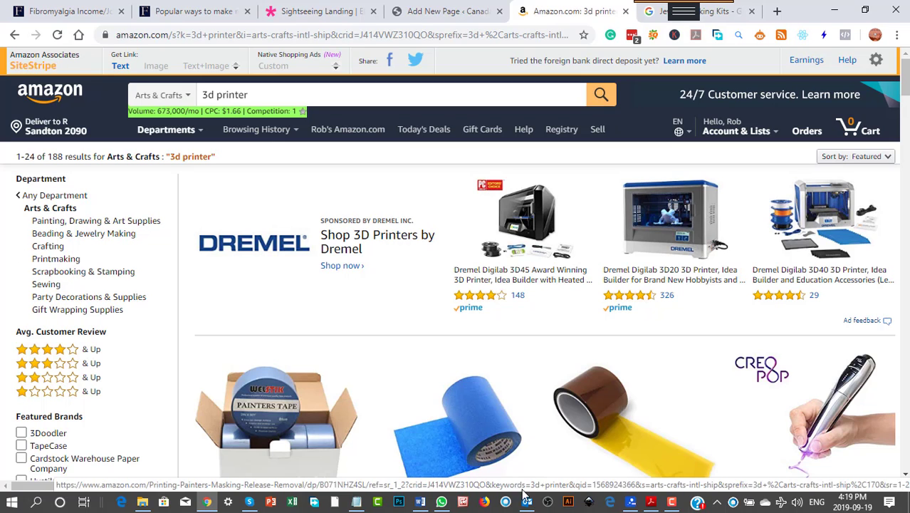
pyautogui.click(632, 503)
pyautogui.scroll(5, 646, 345)
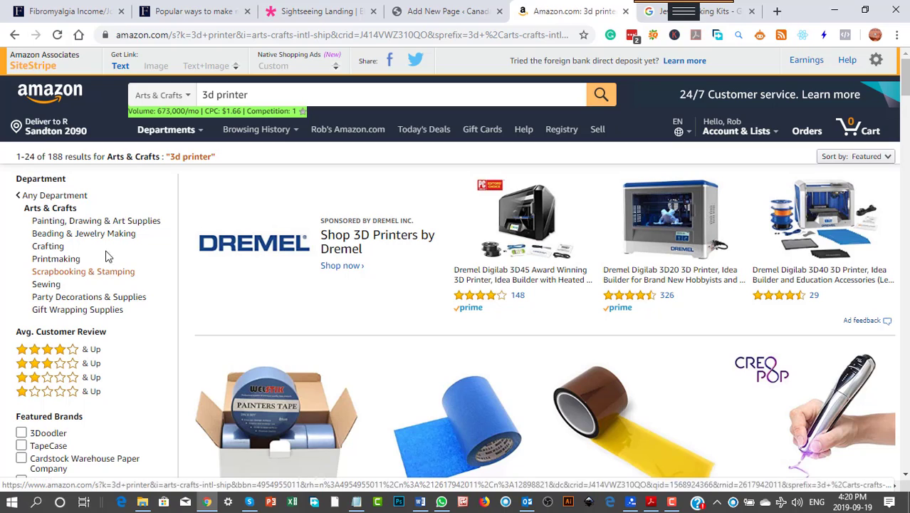
# - Replace the 3D printer search with 'baby' and run the suggested search
pyautogui.tripleClick(243, 94)
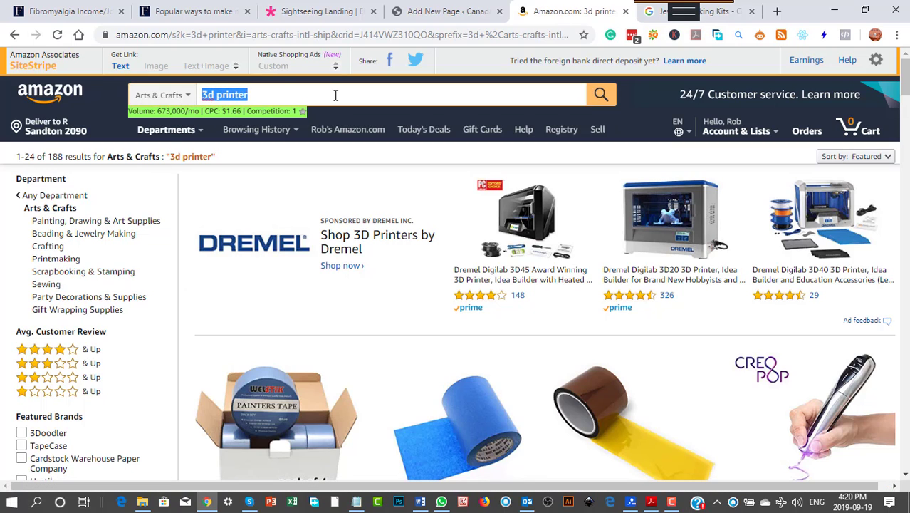
pyautogui.write('ba')
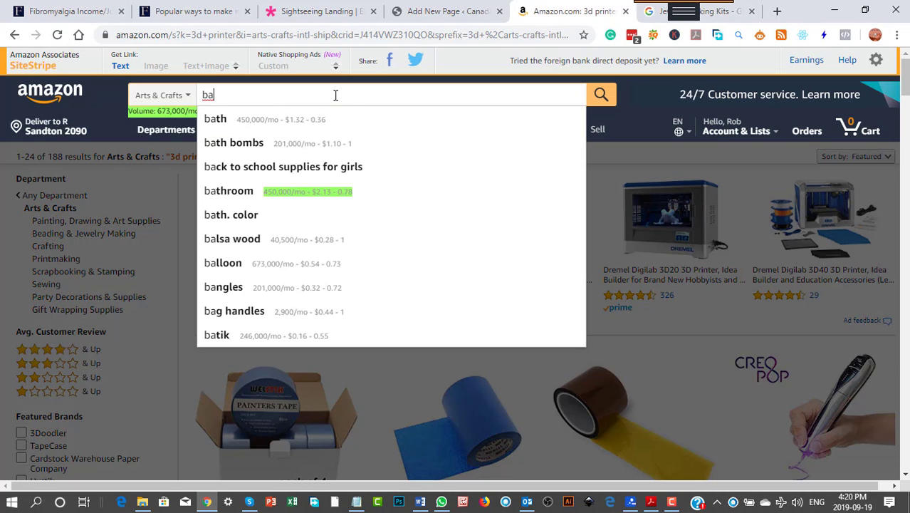
pyautogui.write('by')
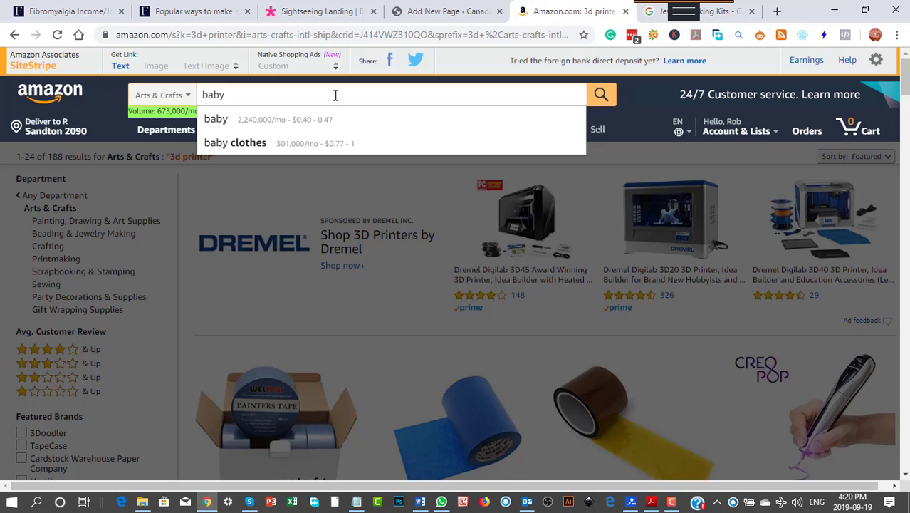
pyautogui.click(215, 120)
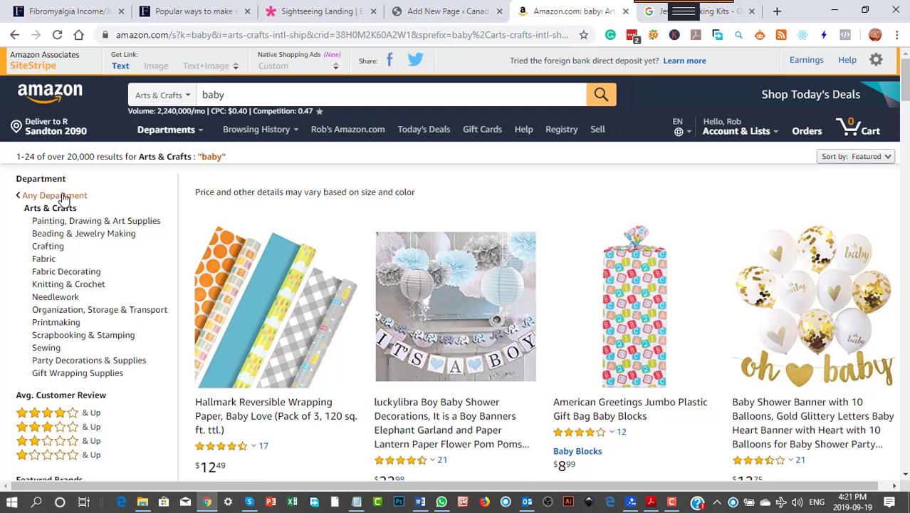
# - Widen the baby search to Any Department and browse the 200,000+ results
pyautogui.click(64, 198)
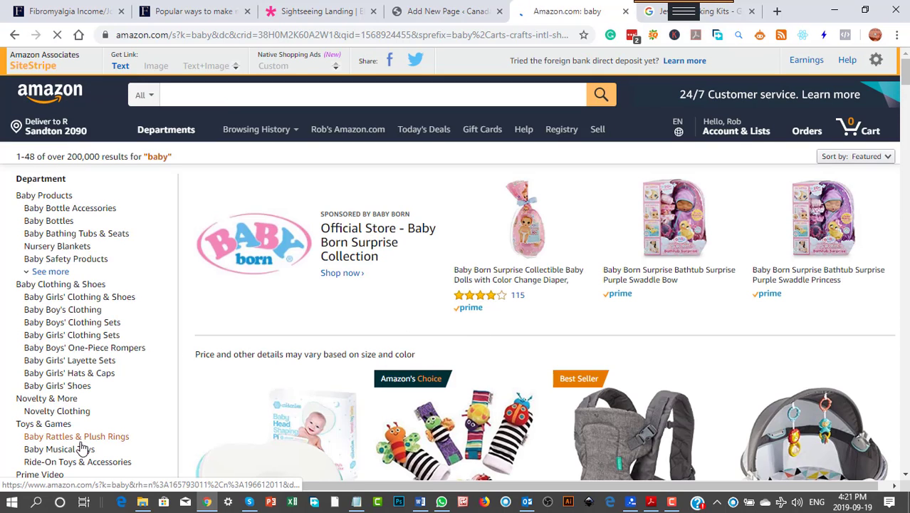
pyautogui.scroll(-1, 82, 449)
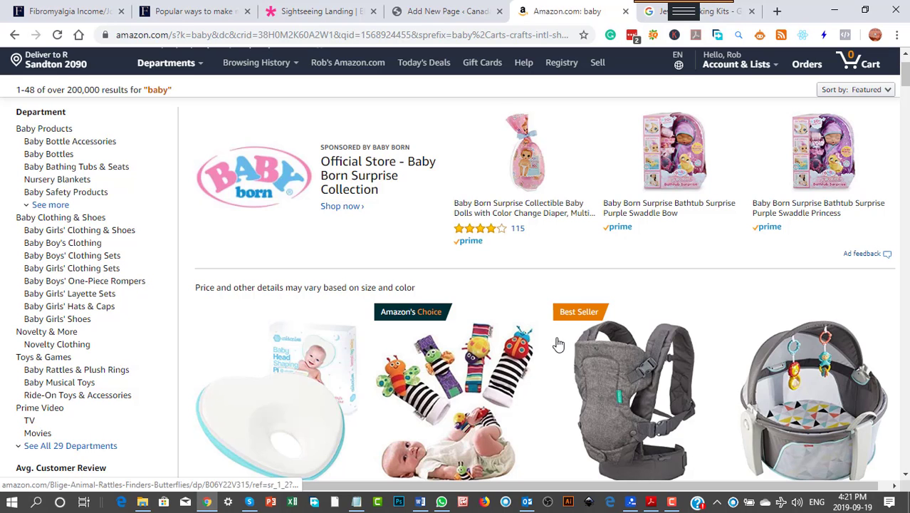
pyautogui.scroll(-3, 530, 350)
pyautogui.scroll(-1, 530, 354)
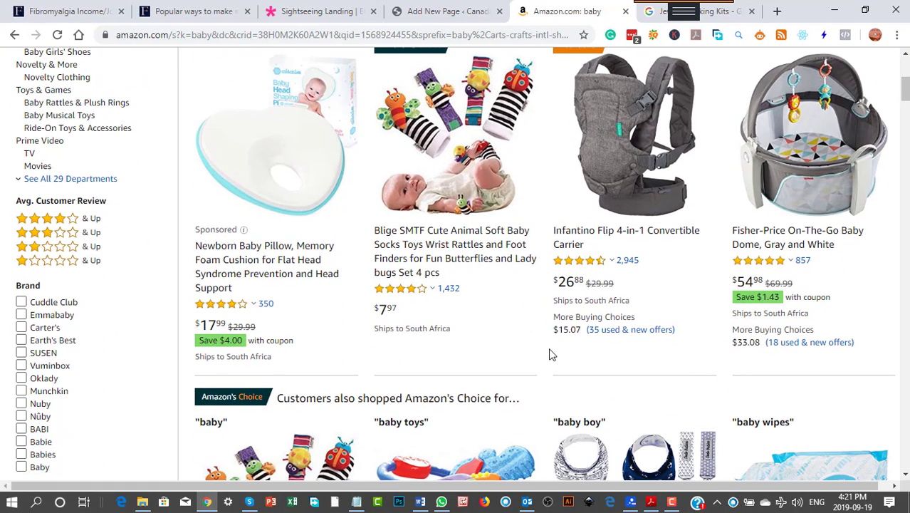
pyautogui.scroll(-4, 550, 351)
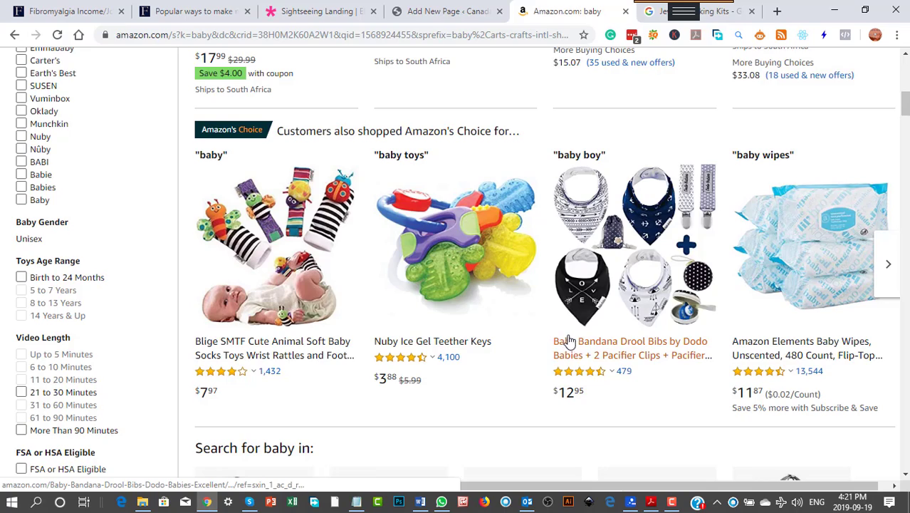
pyautogui.scroll(5, 569, 341)
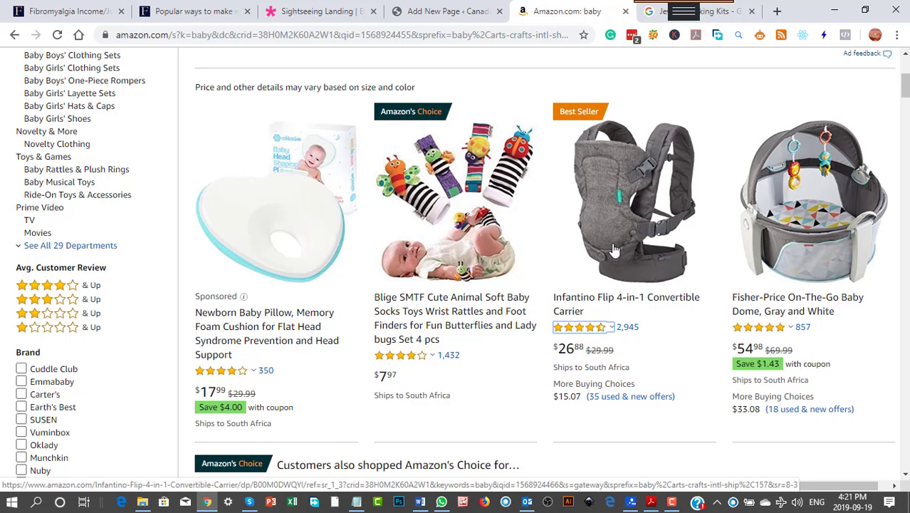
pyautogui.moveTo(694, 342)
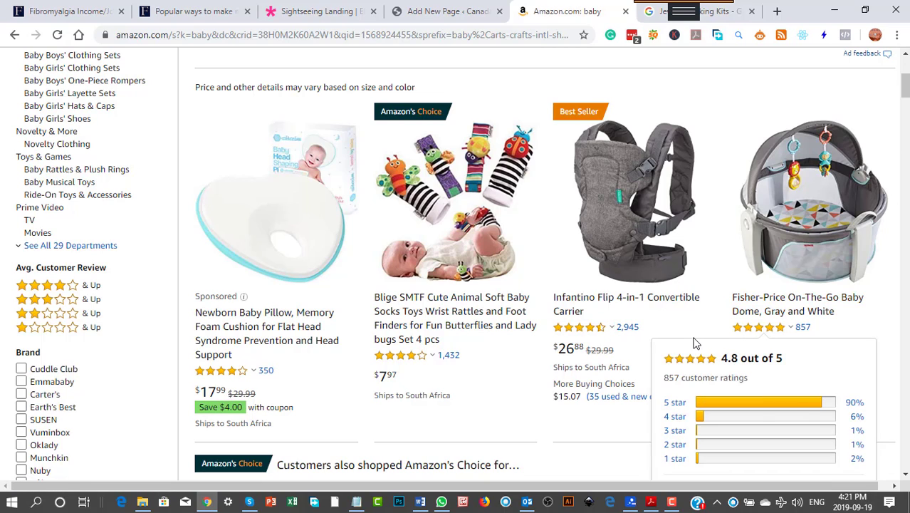
pyautogui.moveTo(280, 427); pyautogui.dragTo(191, 434)
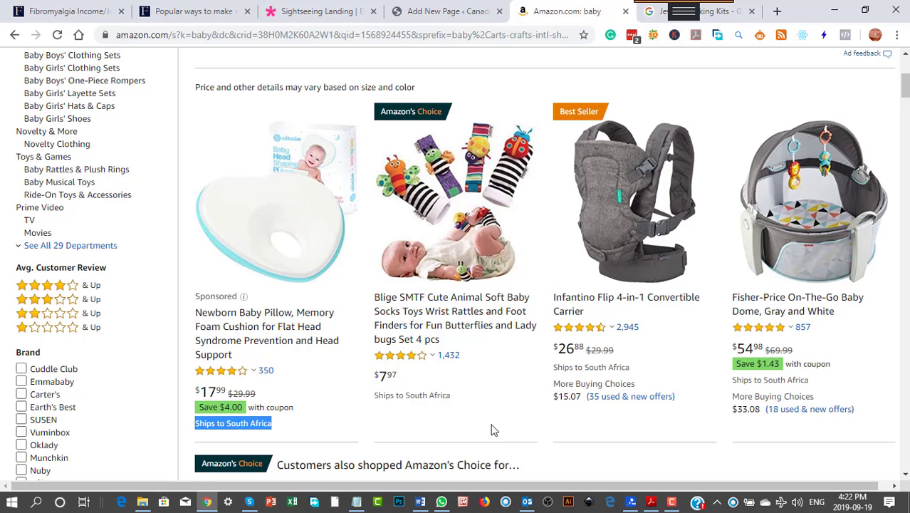
pyautogui.click(411, 425)
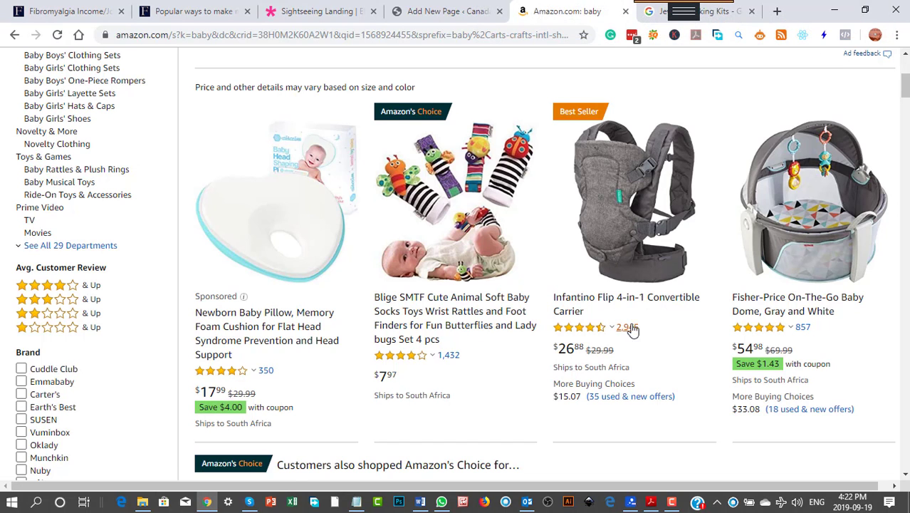
pyautogui.scroll(4, 493, 349)
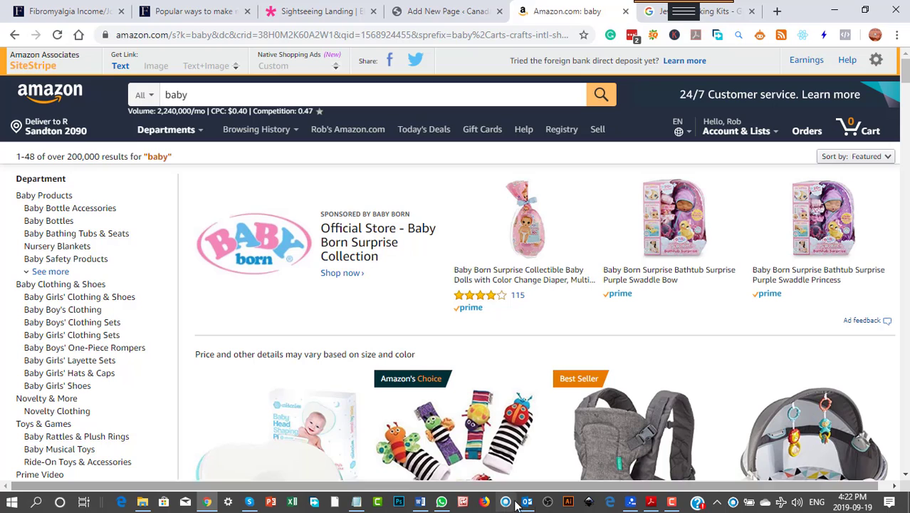
# - Review the niche-research mind map, then switch back to Amazon's 'baby' results
pyautogui.click(630, 502)
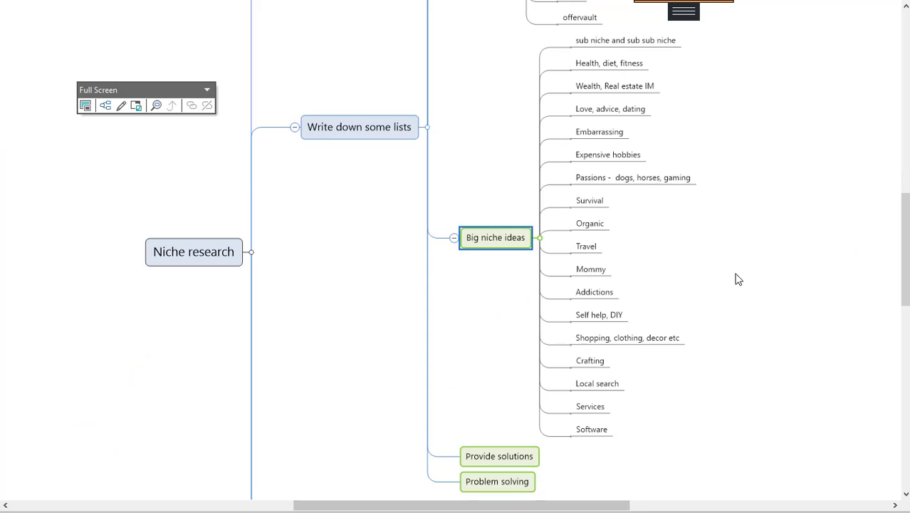
pyautogui.scroll(6, 724, 328)
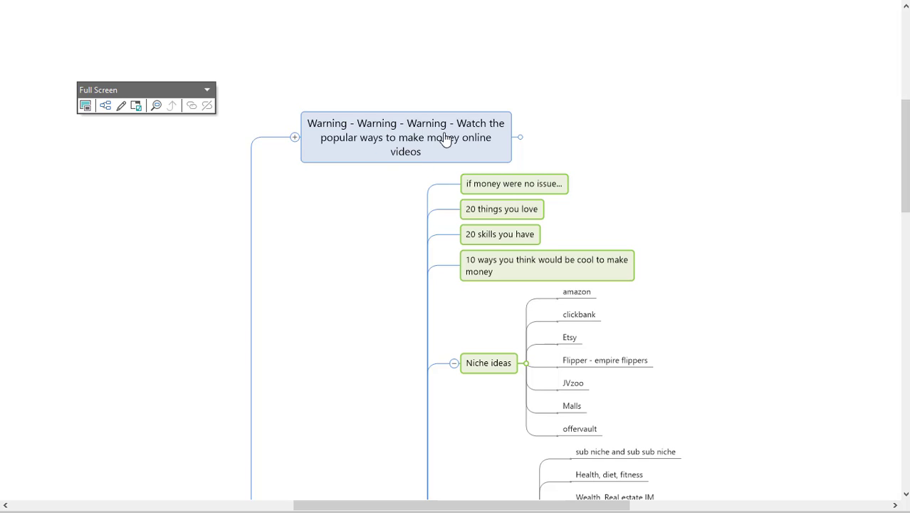
pyautogui.scroll(-7, 833, 274)
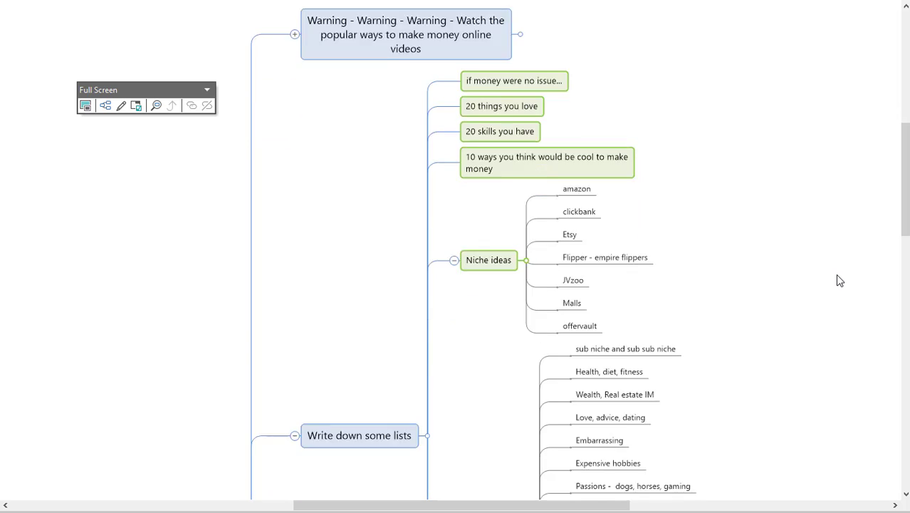
pyautogui.scroll(3, 837, 280)
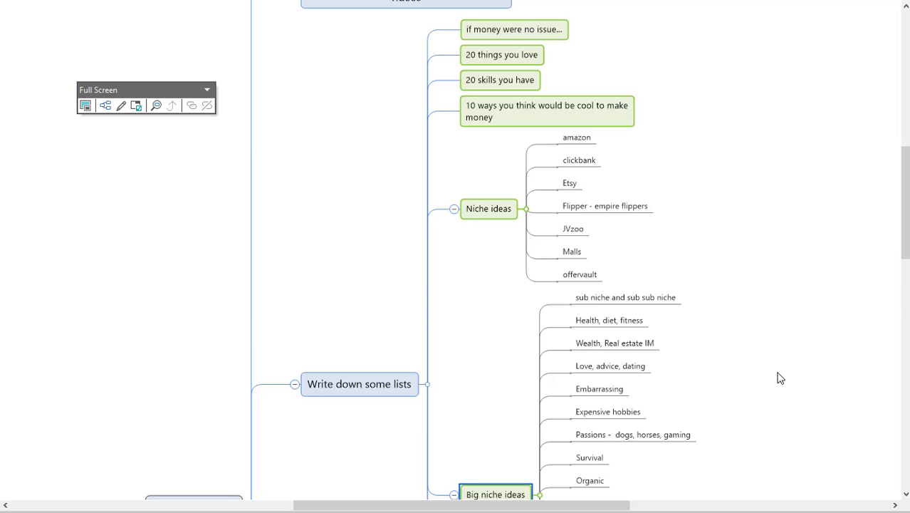
pyautogui.scroll(-3, 781, 379)
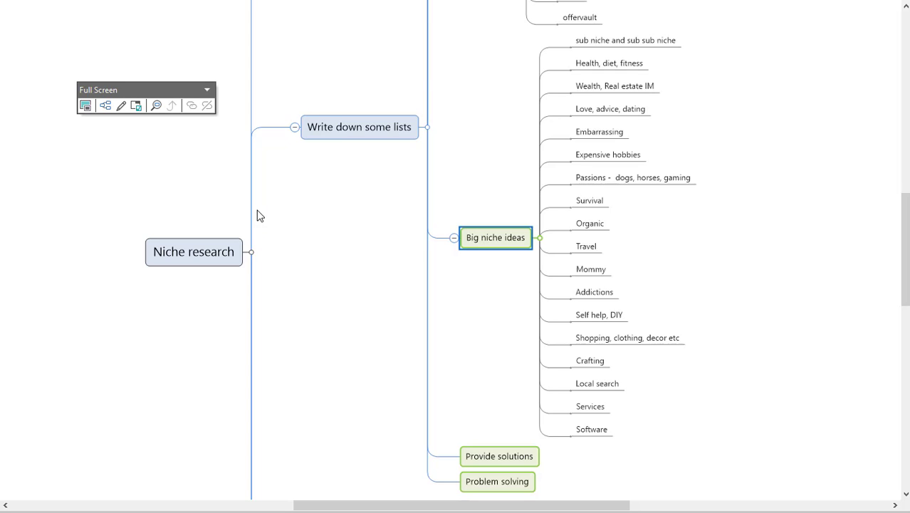
pyautogui.scroll(-3, 356, 455)
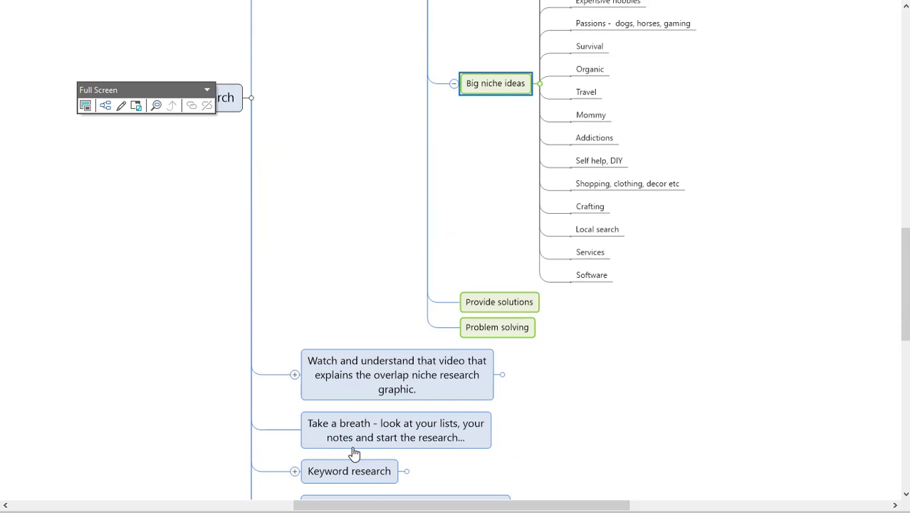
pyautogui.scroll(-1, 354, 453)
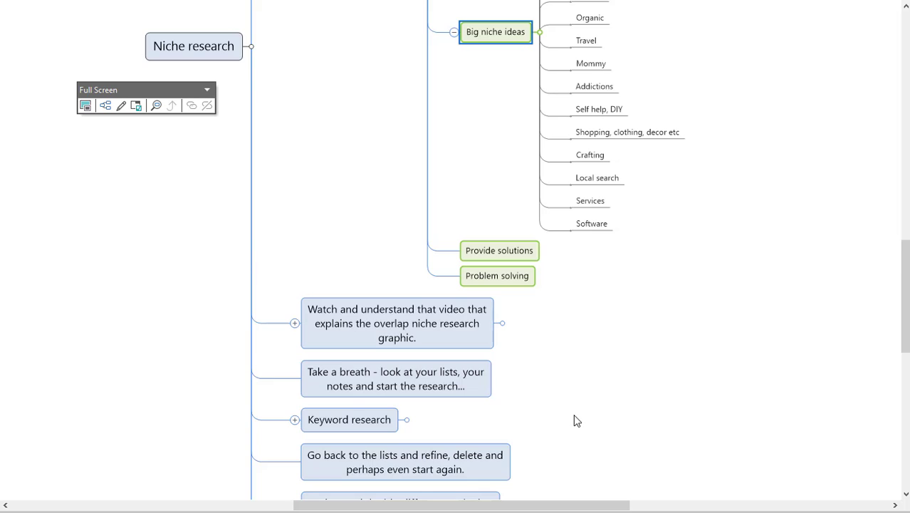
pyautogui.scroll(-2, 575, 421)
pyautogui.scroll(-4, 576, 418)
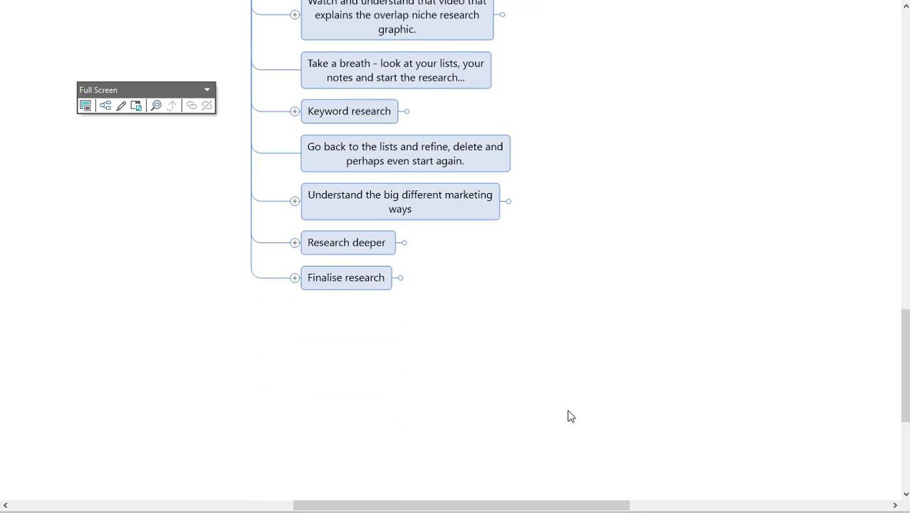
pyautogui.scroll(3, 570, 416)
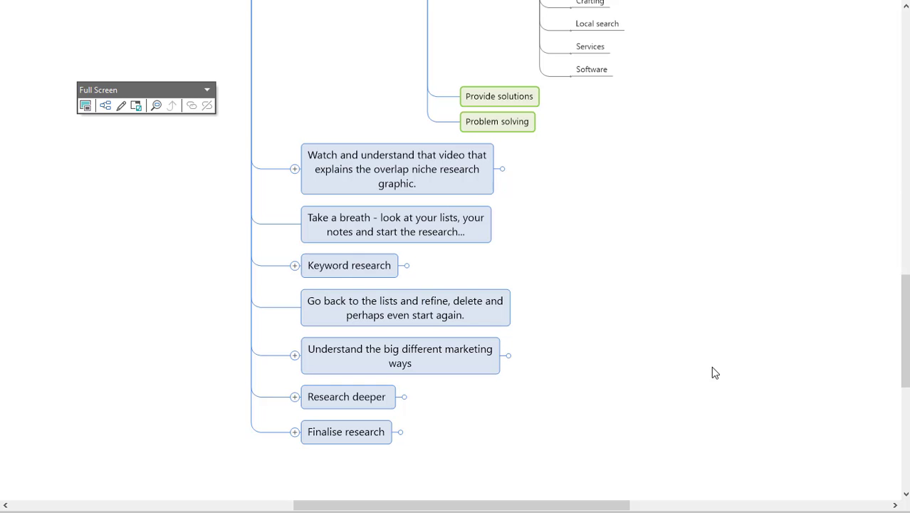
pyautogui.scroll(4, 710, 366)
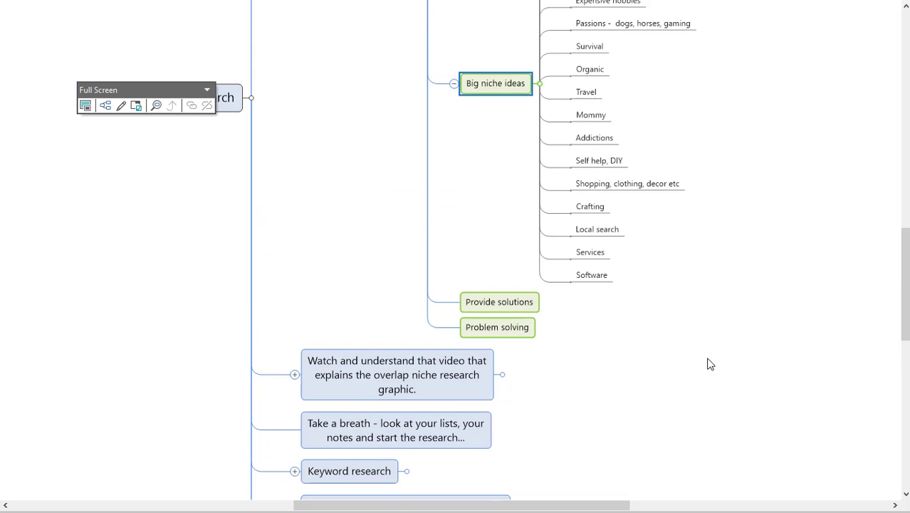
pyautogui.scroll(1, 710, 364)
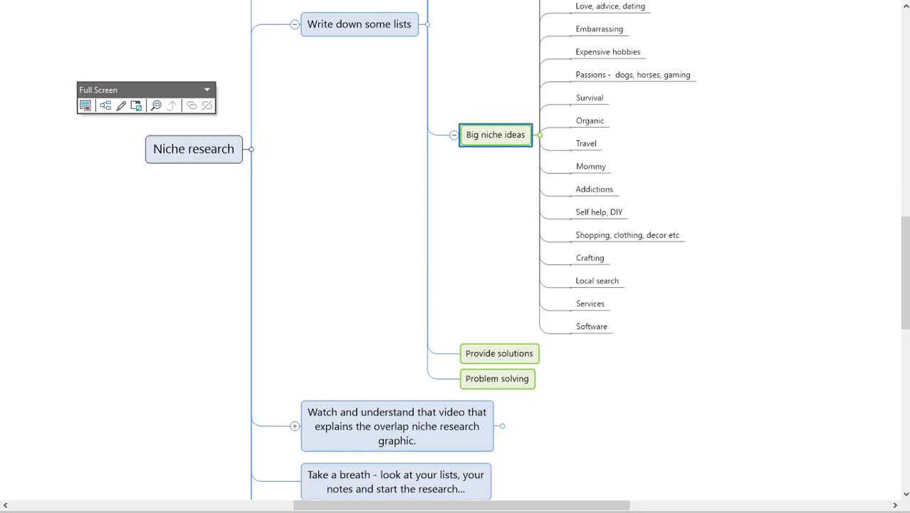
pyautogui.hotkey('alt', 'Tab')
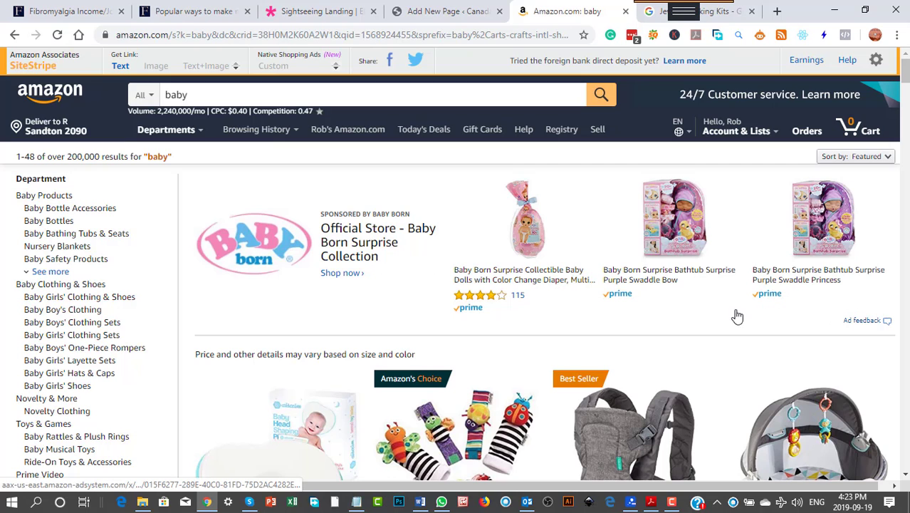
pyautogui.scroll(-2, 63, 384)
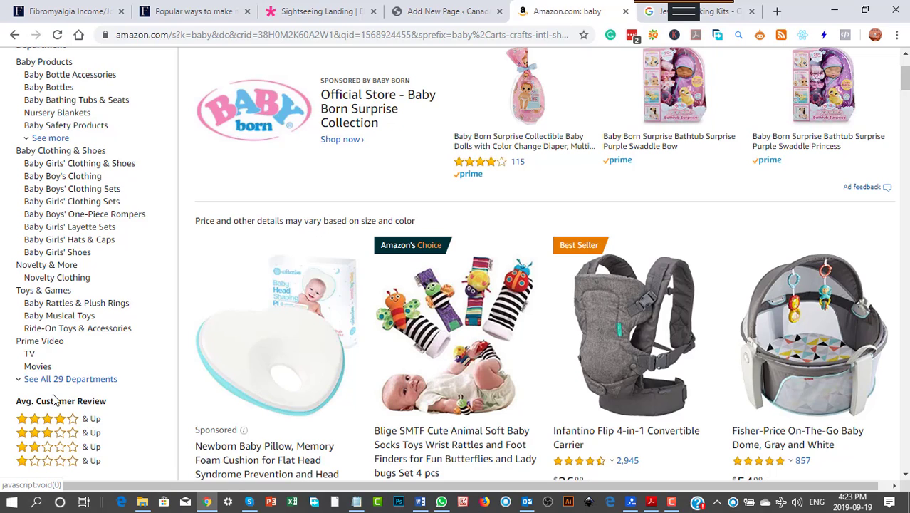
pyautogui.scroll(1, 119, 290)
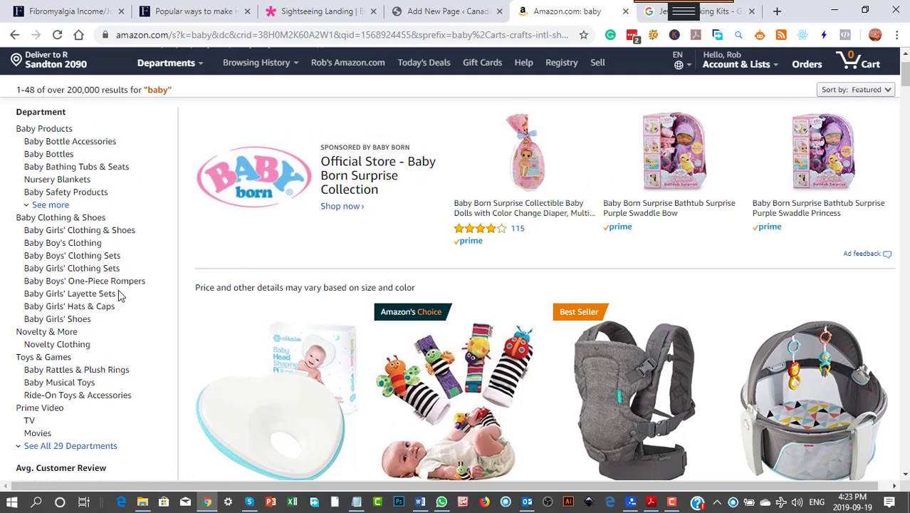
pyautogui.click(69, 178)
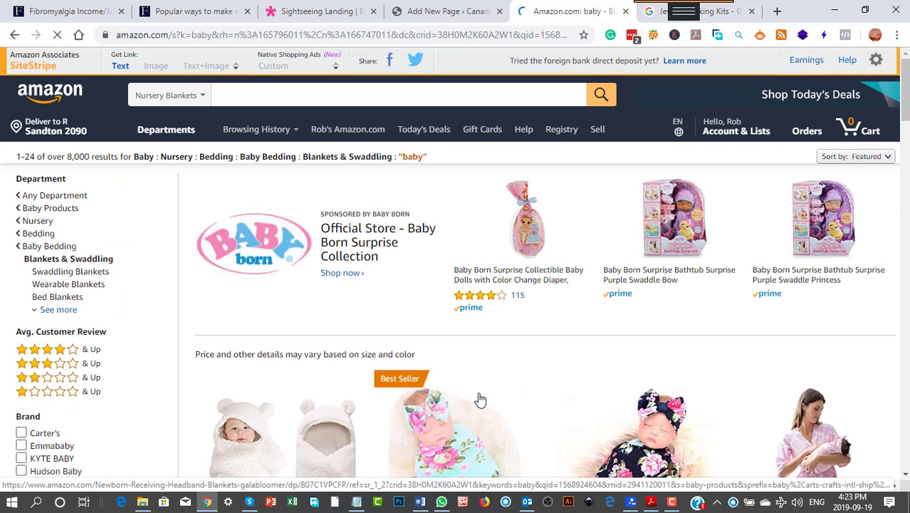
pyautogui.scroll(-4, 476, 402)
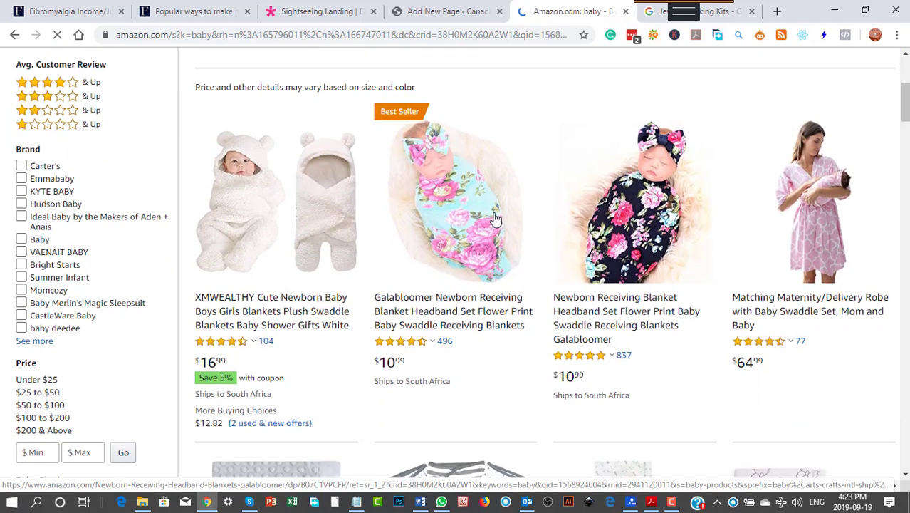
pyautogui.scroll(-4, 510, 385)
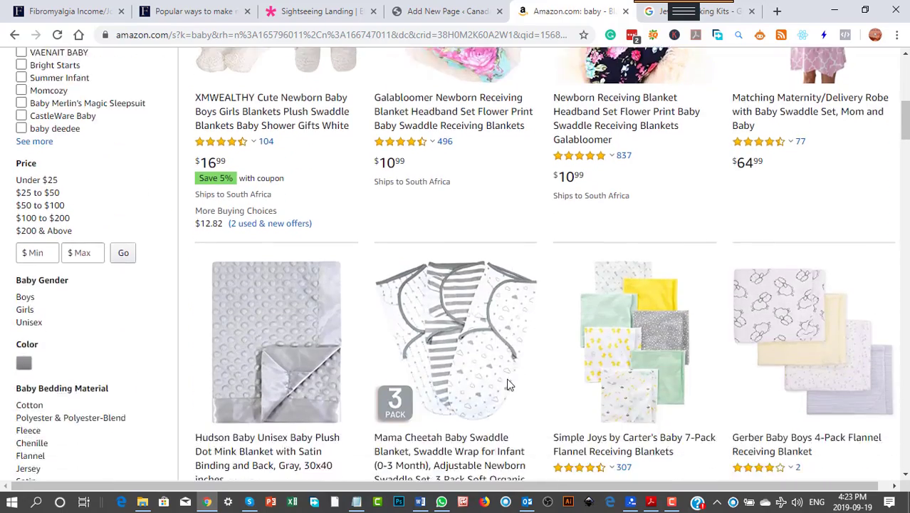
pyautogui.scroll(-6, 508, 385)
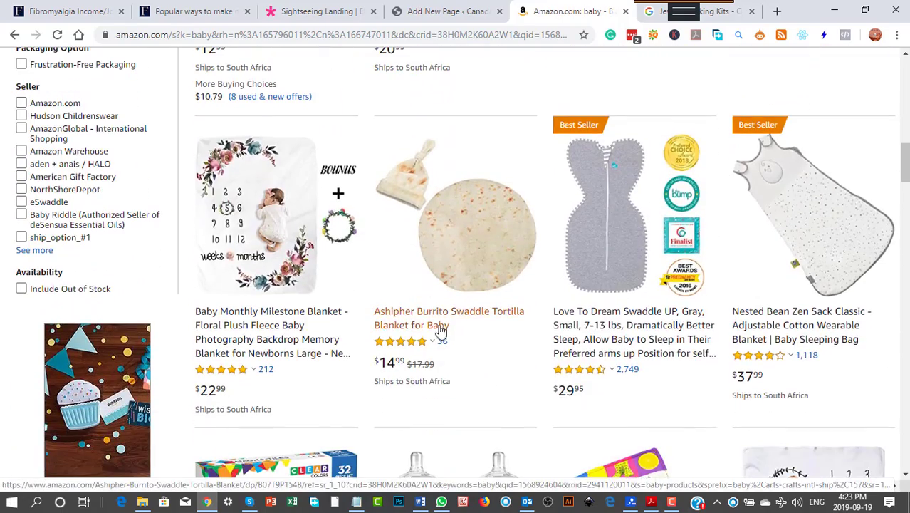
pyautogui.scroll(5, 438, 329)
pyautogui.scroll(1, 417, 335)
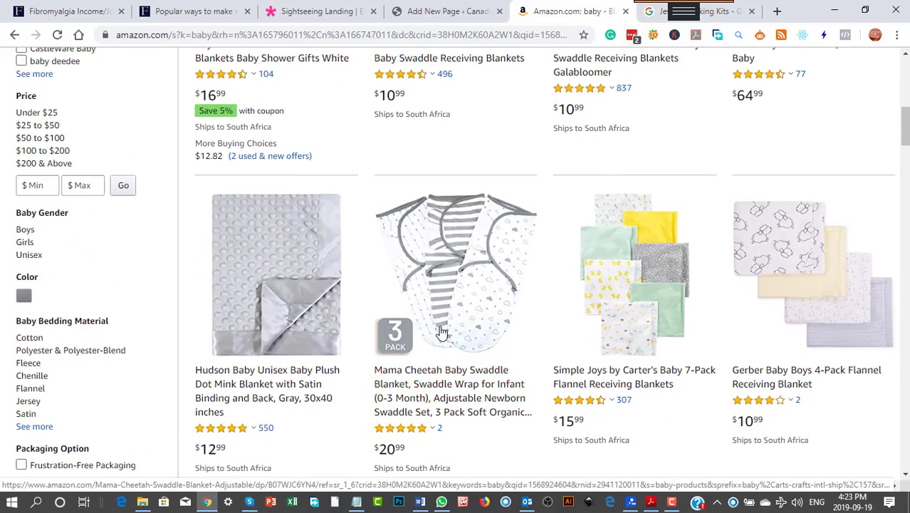
pyautogui.scroll(7, 359, 347)
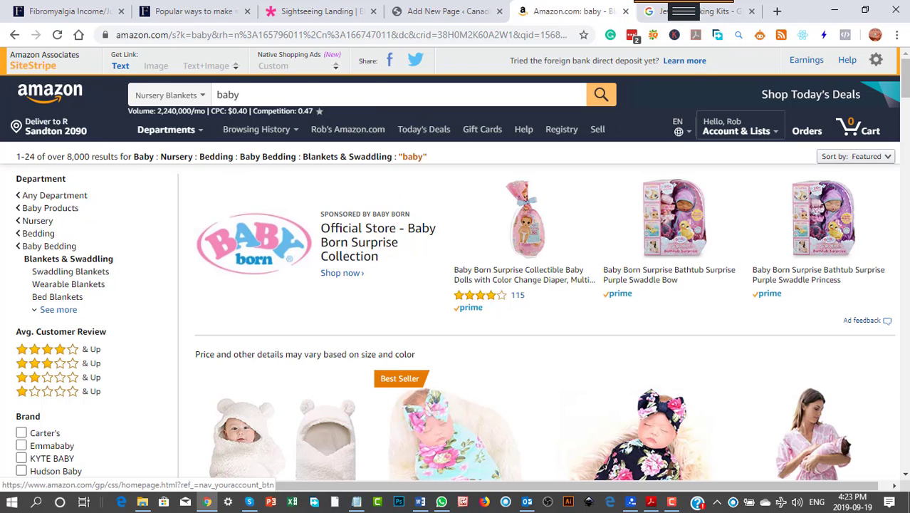
pyautogui.scroll(-15, 518, 270)
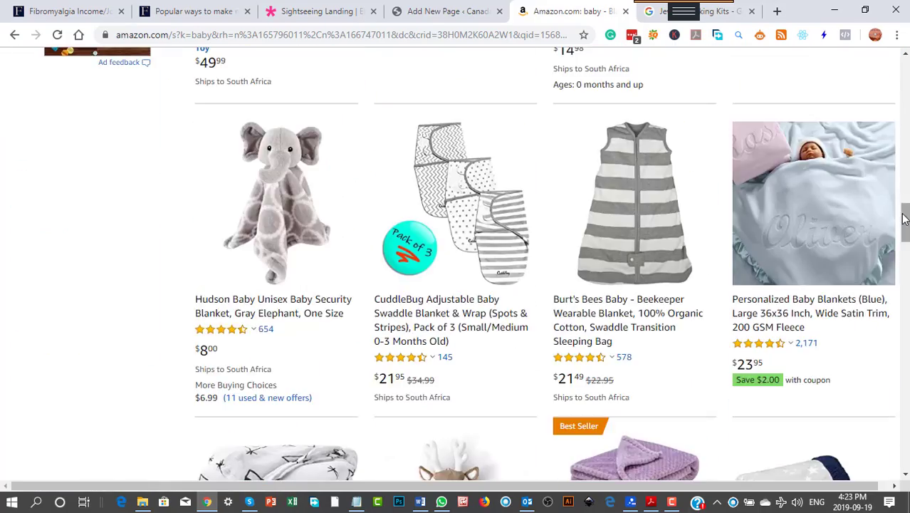
pyautogui.moveTo(904, 219); pyautogui.dragTo(905, 478)
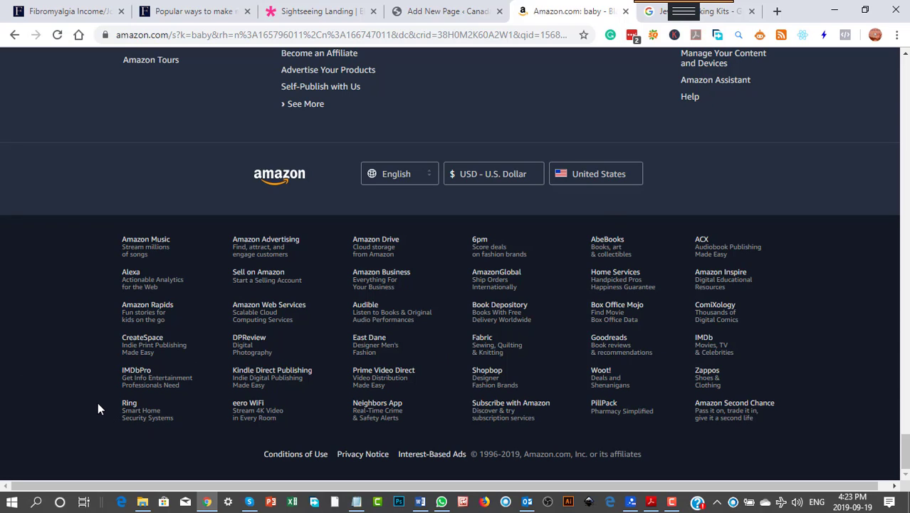
pyautogui.scroll(10, 108, 400)
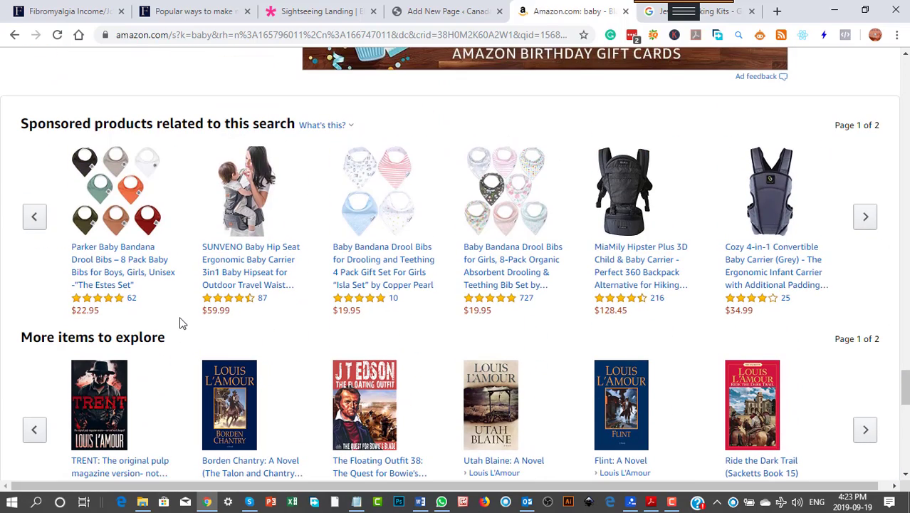
pyautogui.scroll(10, 180, 323)
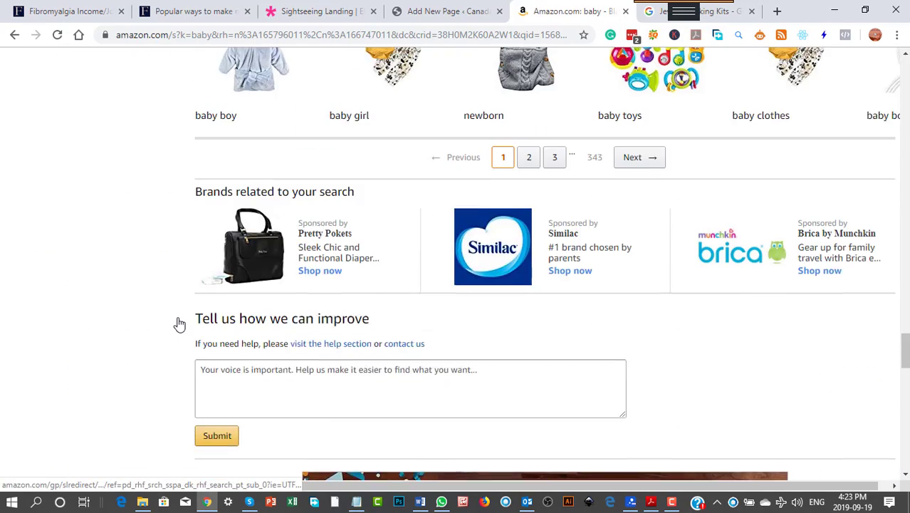
pyautogui.scroll(10, 577, 292)
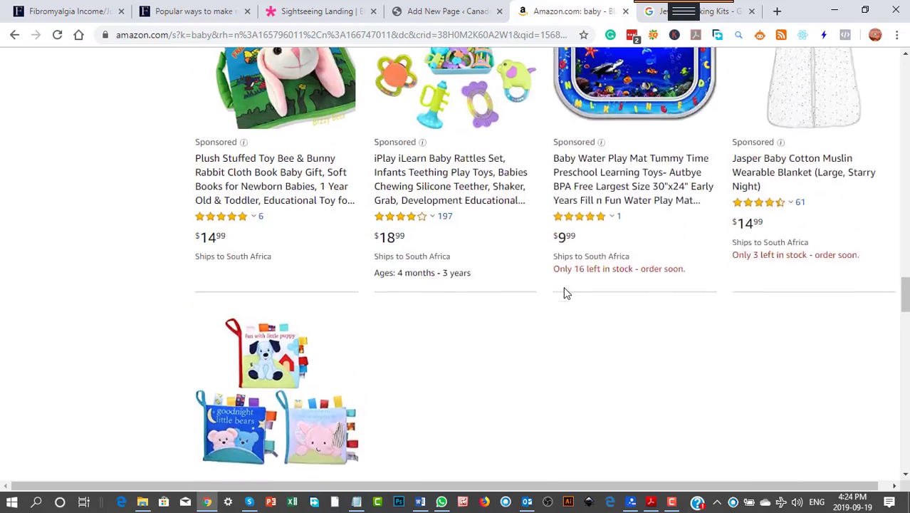
pyautogui.scroll(10, 557, 298)
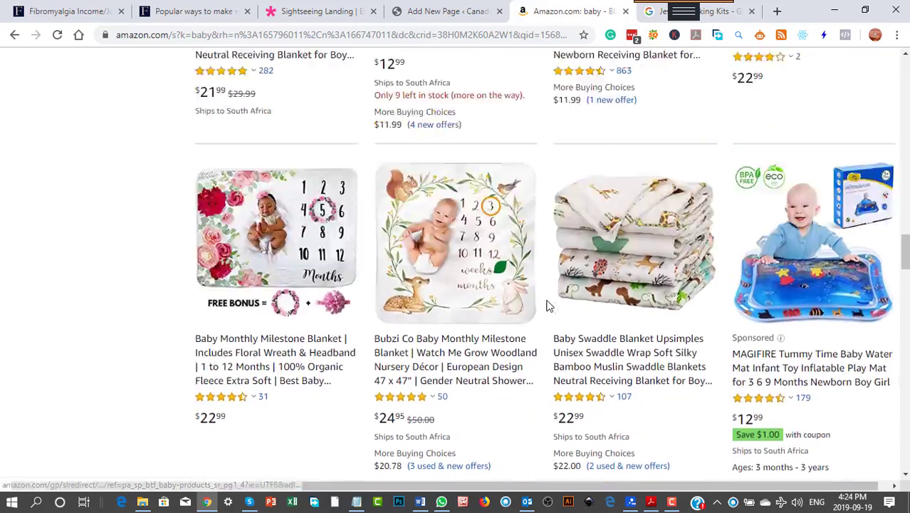
pyautogui.scroll(10, 540, 338)
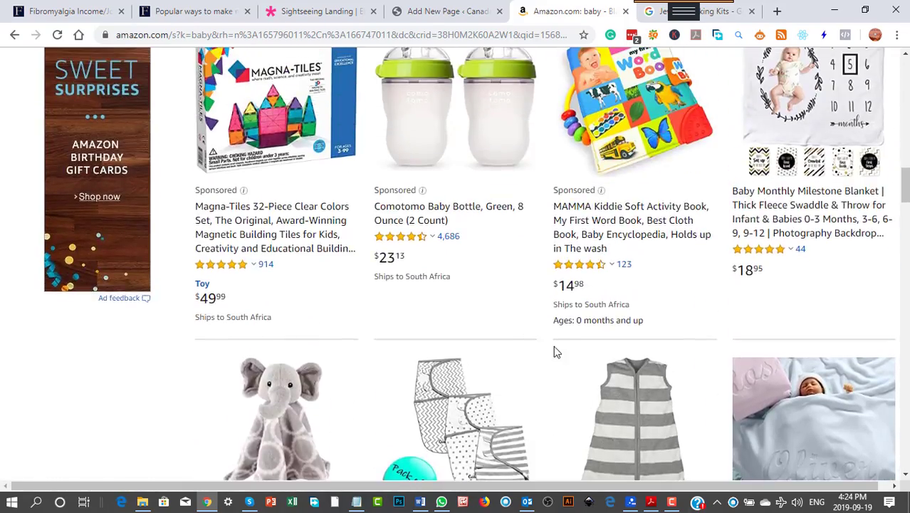
pyautogui.scroll(10, 541, 348)
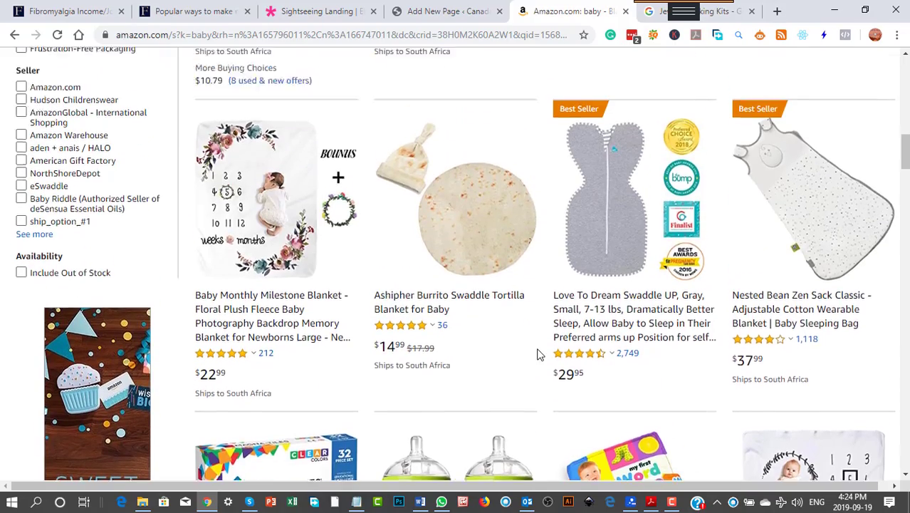
pyautogui.scroll(10, 525, 350)
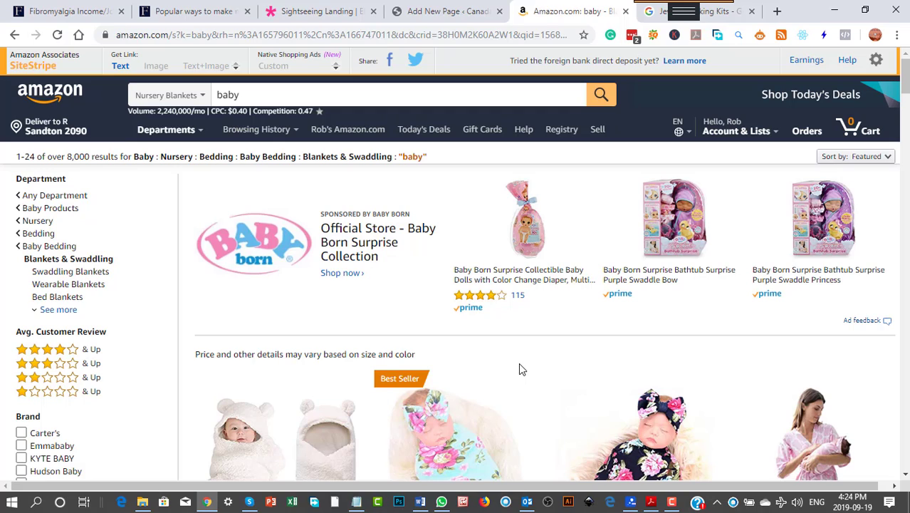
pyautogui.click(248, 95)
pyautogui.doubleClick(249, 94)
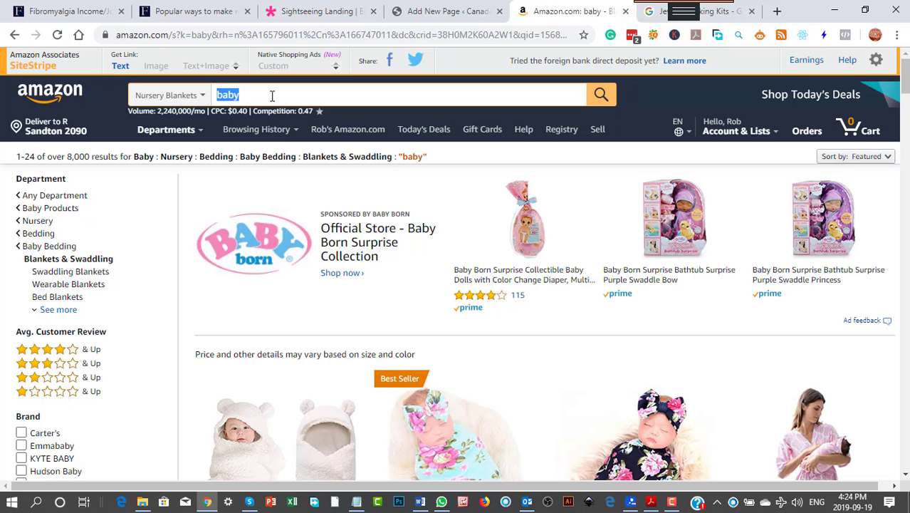
pyautogui.click(46, 196)
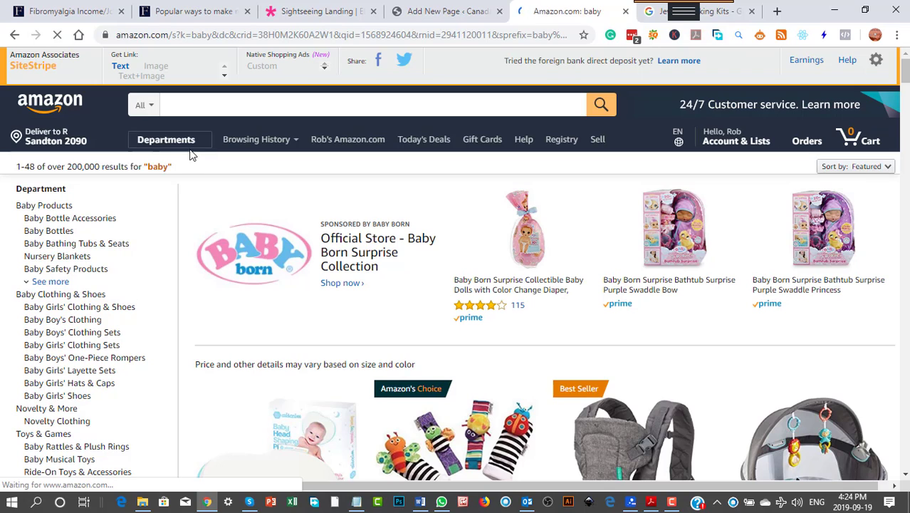
# - Set the search department to Automotive and clear 'baby' from the search box
pyautogui.click(143, 110)
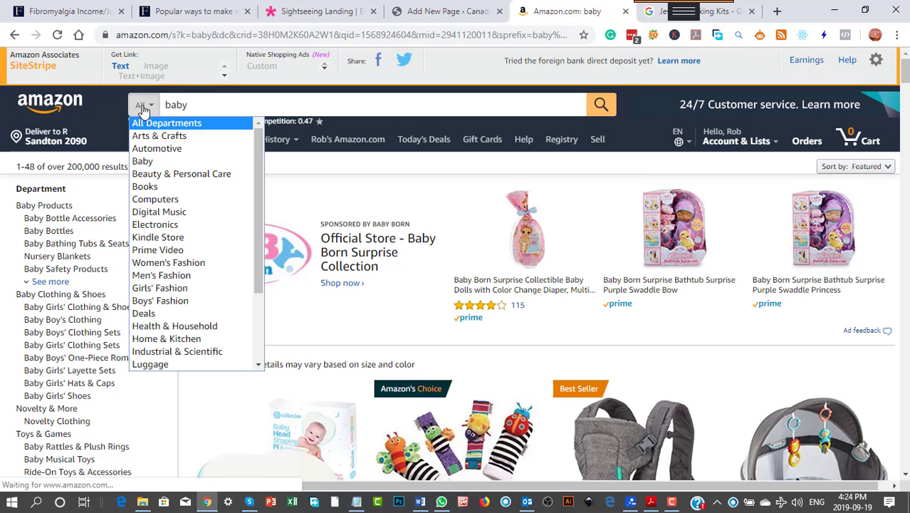
pyautogui.click(155, 126)
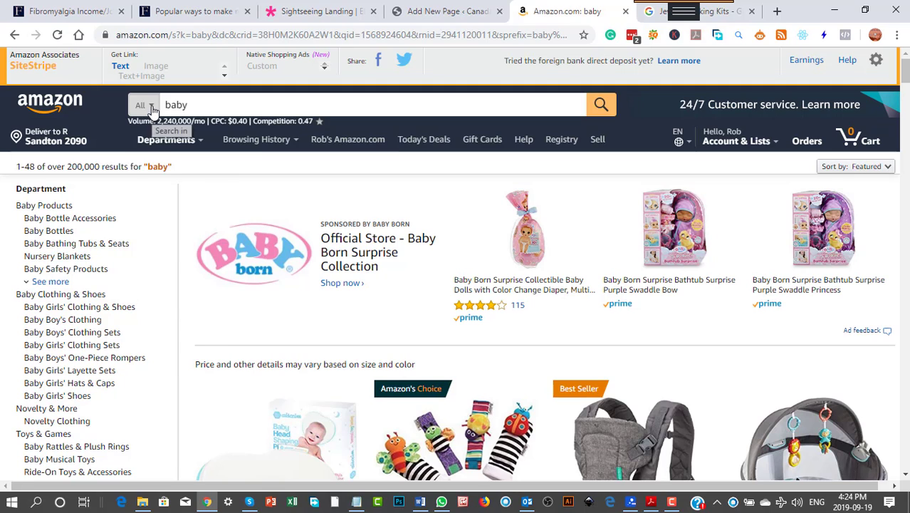
pyautogui.click(145, 108)
pyautogui.click(168, 151)
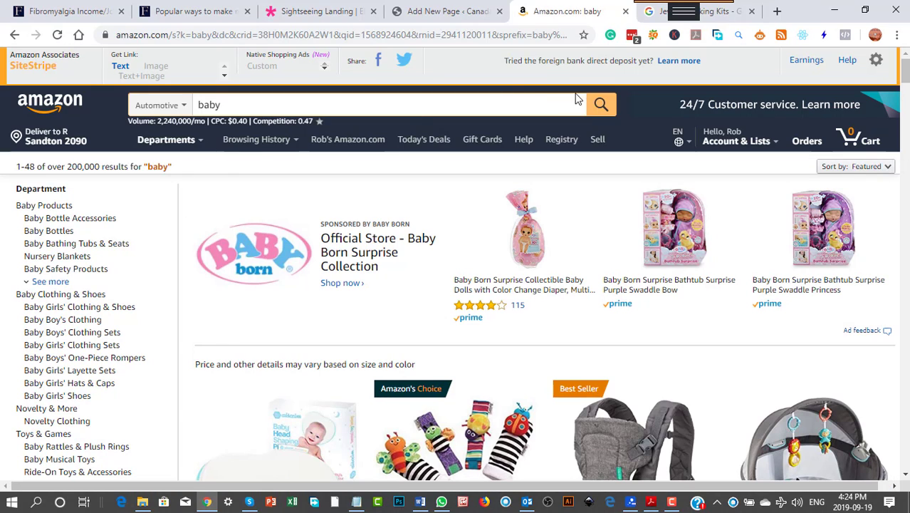
pyautogui.moveTo(267, 104); pyautogui.dragTo(174, 112)
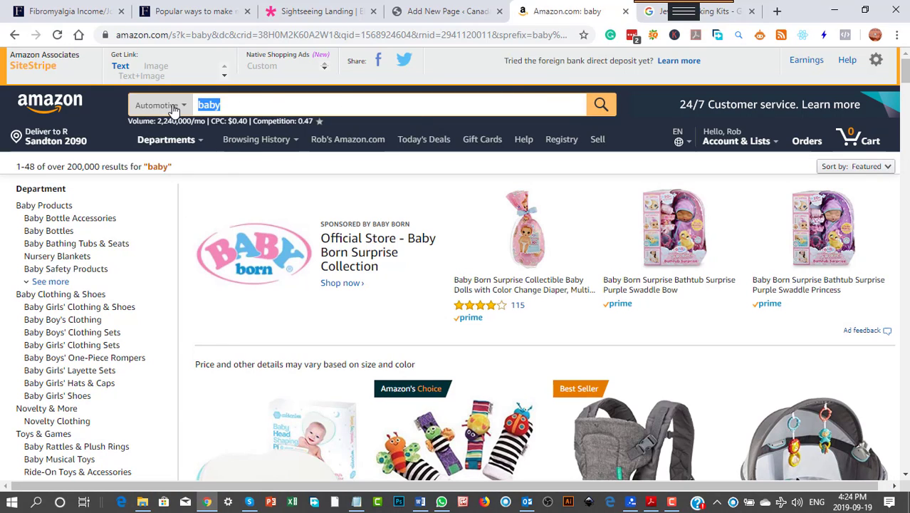
pyautogui.press('BackSpace')
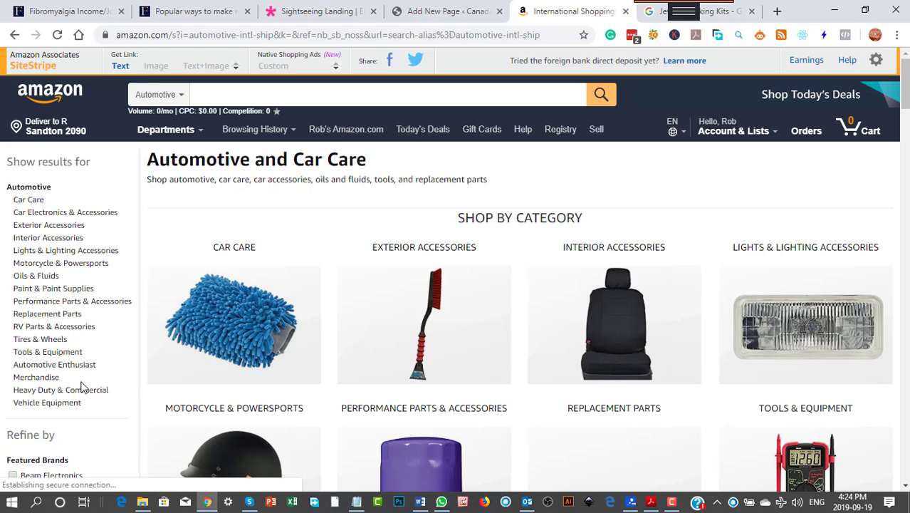
# - Open Automotive's Tools & Equipment subcategory and browse its 40,000+ results
pyautogui.click(49, 352)
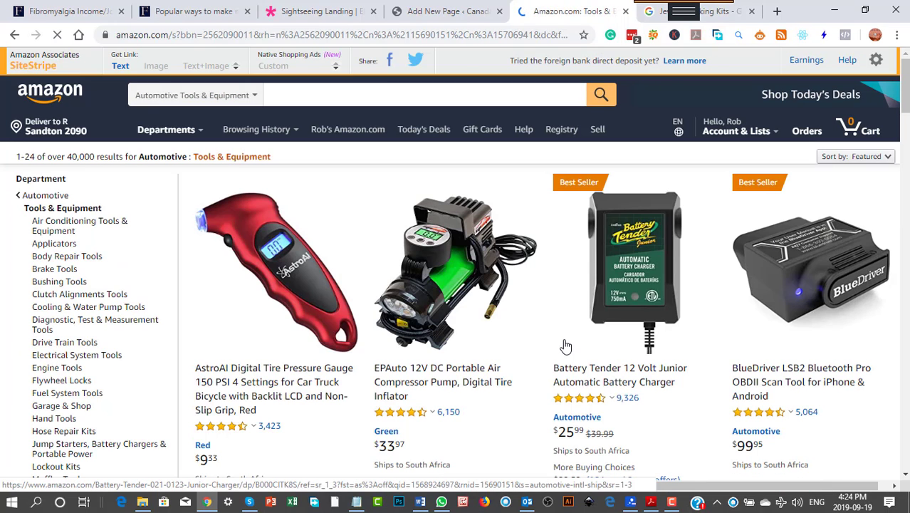
pyautogui.click(566, 346)
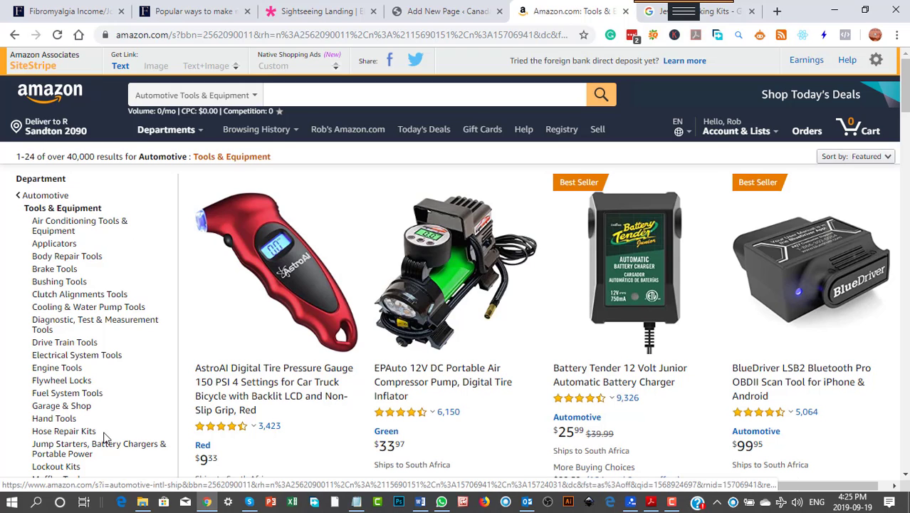
pyautogui.scroll(-2, 121, 387)
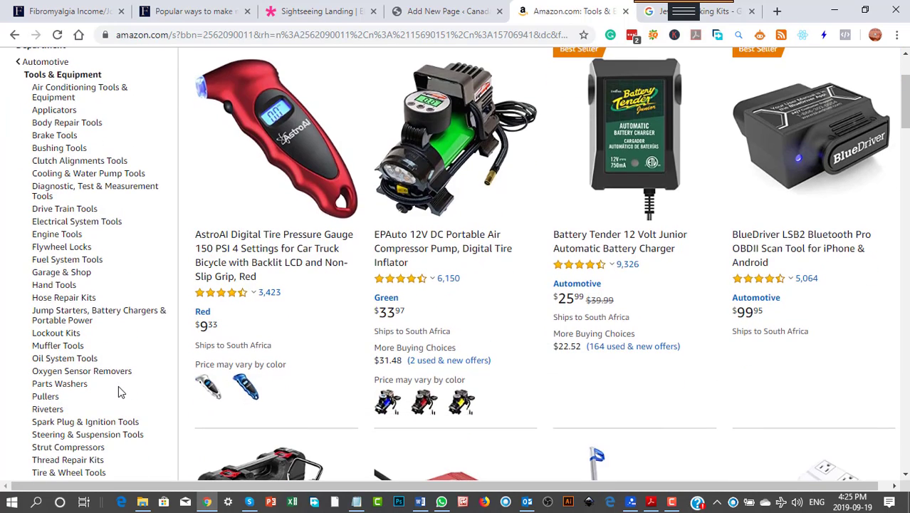
pyautogui.scroll(-1, 118, 385)
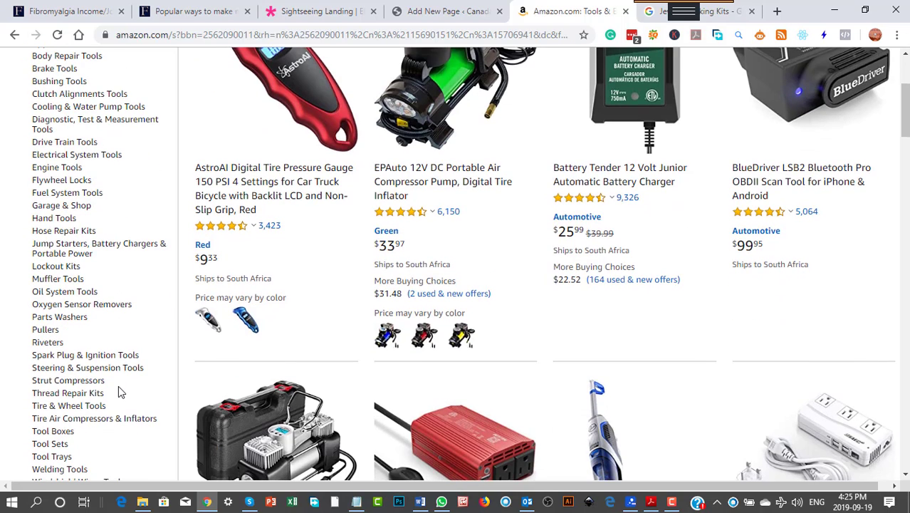
pyautogui.scroll(-1, 119, 391)
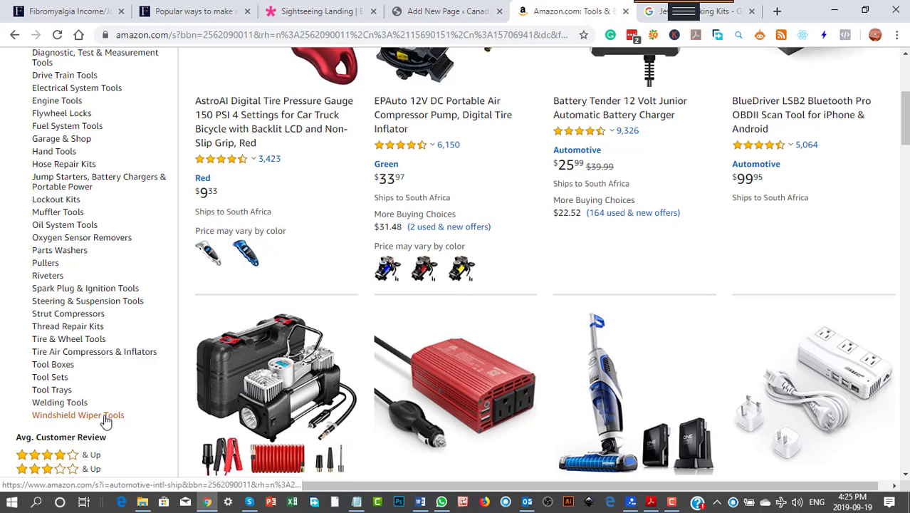
pyautogui.scroll(-2, 105, 420)
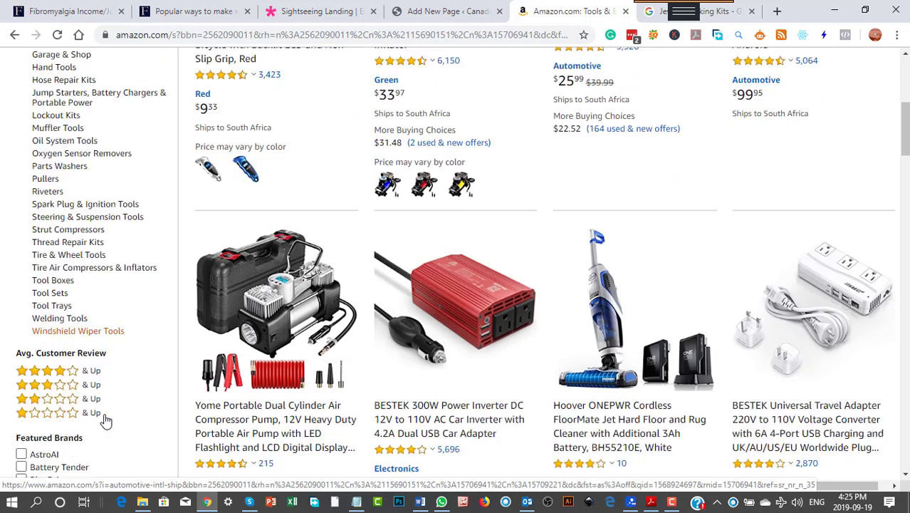
pyautogui.scroll(2, 106, 419)
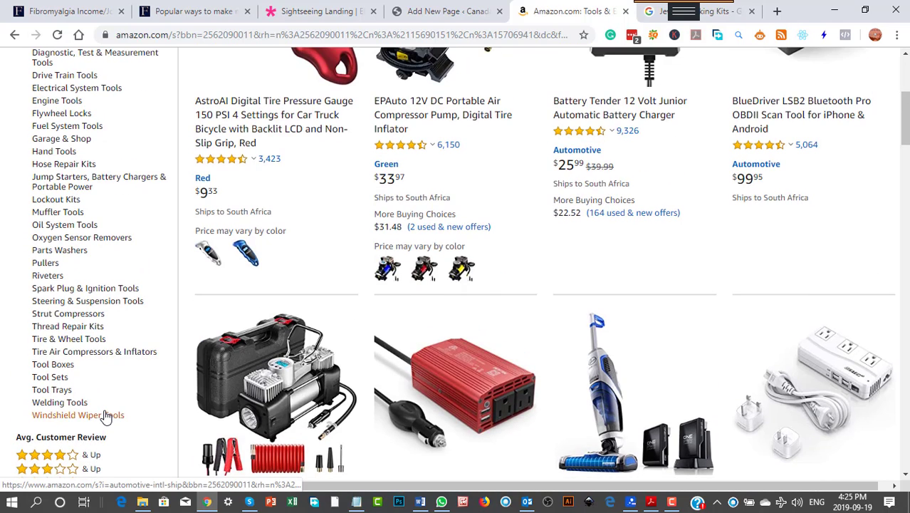
pyautogui.scroll(1, 105, 418)
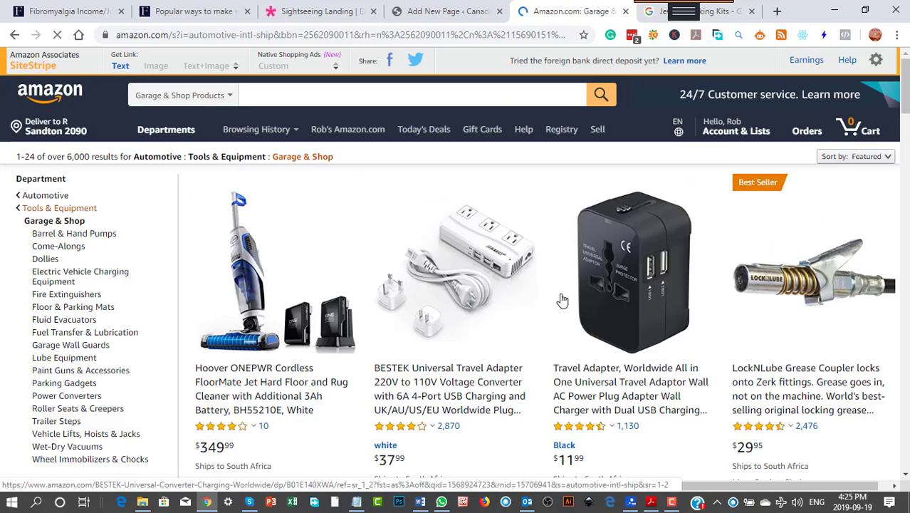
pyautogui.scroll(-6, 604, 314)
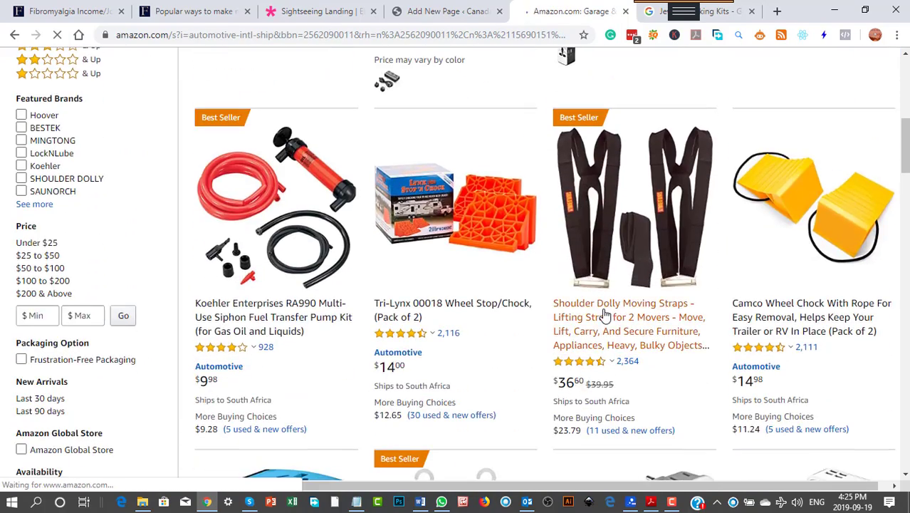
pyautogui.scroll(-4, 604, 315)
pyautogui.scroll(-4, 604, 314)
pyautogui.scroll(4, 603, 314)
pyautogui.scroll(-6, 602, 314)
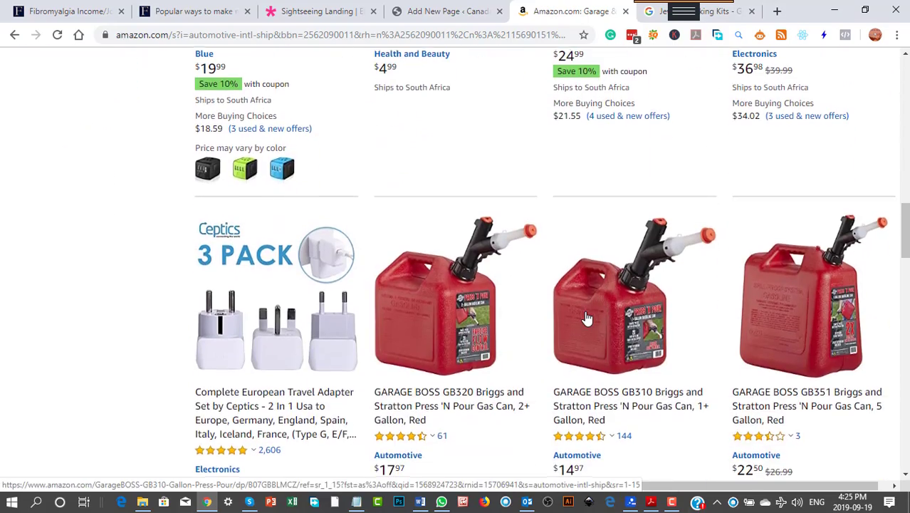
pyautogui.scroll(-5, 585, 318)
pyautogui.scroll(5, 584, 317)
pyautogui.scroll(-1, 583, 315)
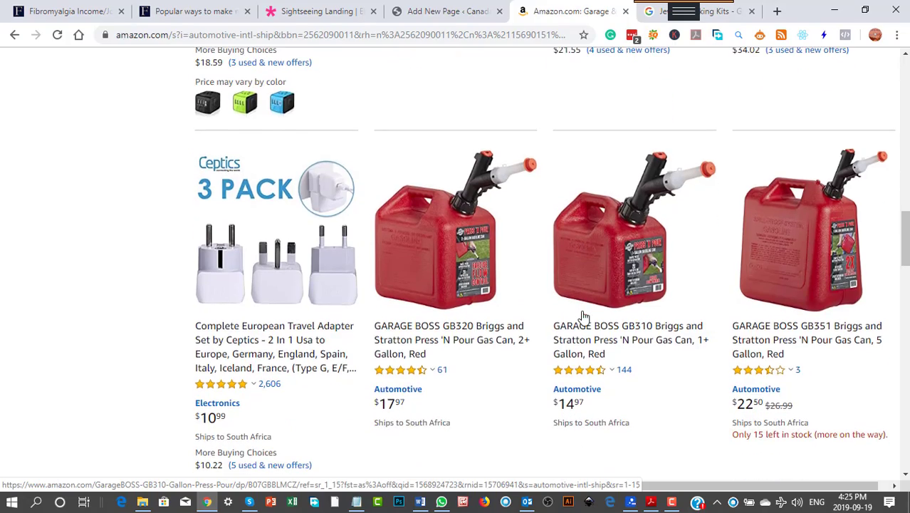
pyautogui.scroll(15, 505, 373)
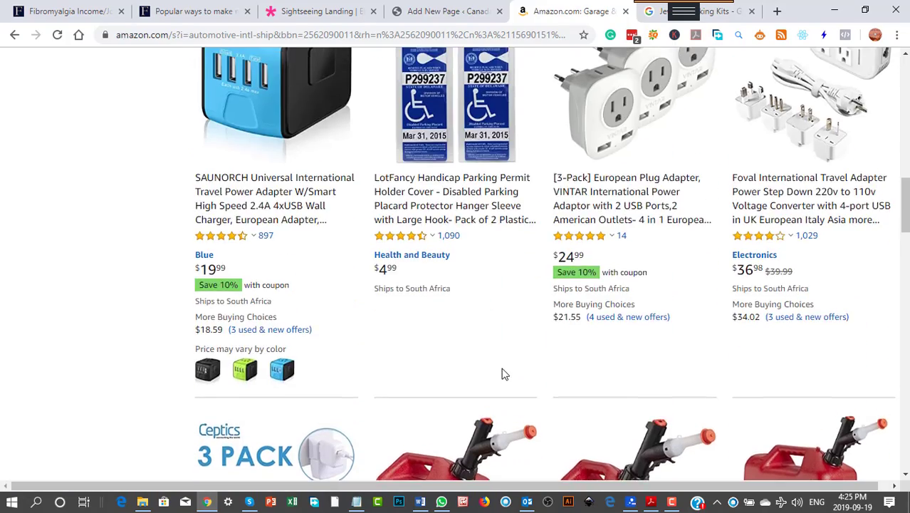
pyautogui.scroll(2, 506, 371)
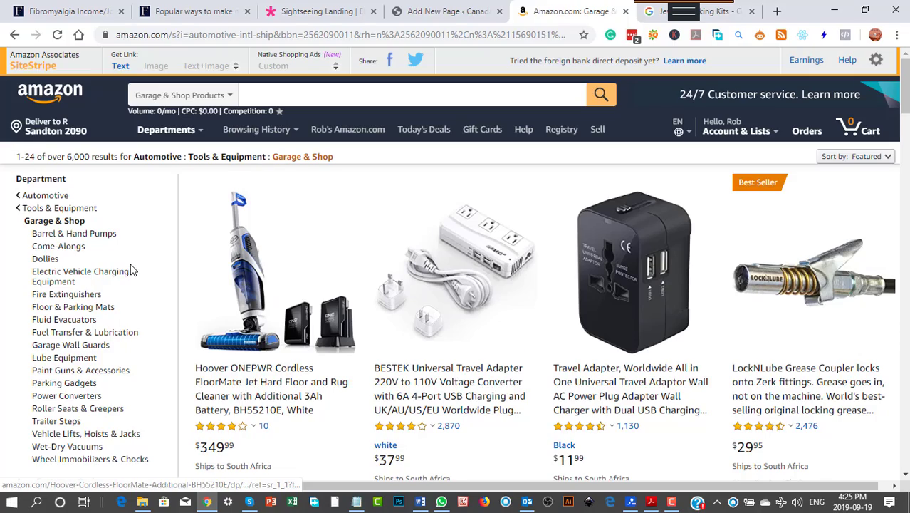
pyautogui.scroll(-6, 136, 284)
pyautogui.scroll(3, 150, 301)
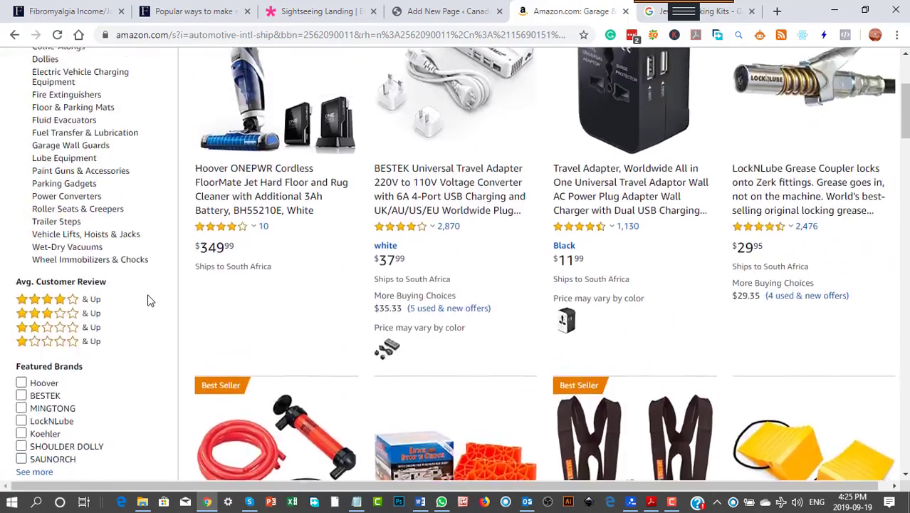
pyautogui.scroll(3, 149, 300)
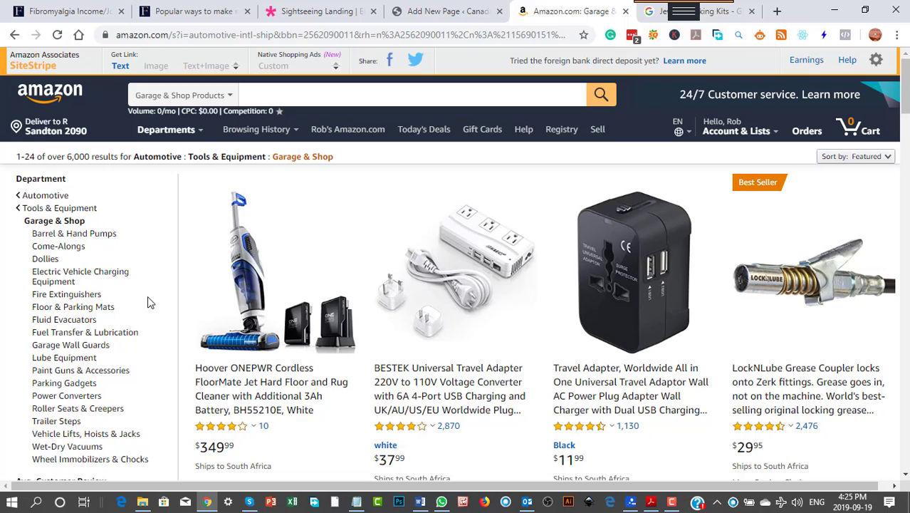
pyautogui.scroll(-2, 147, 296)
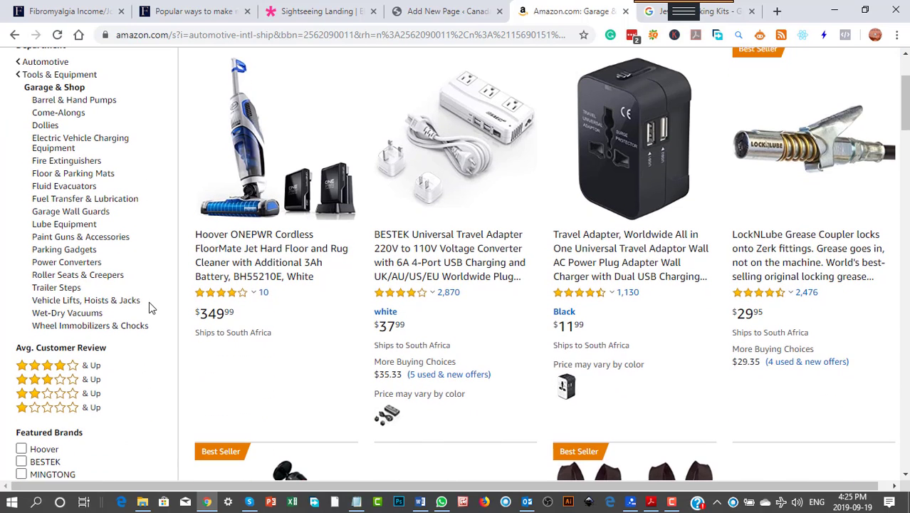
# - Open the Vehicle Lifts, Hoists & Jacks subcategory and browse its 664 results
pyautogui.click(64, 305)
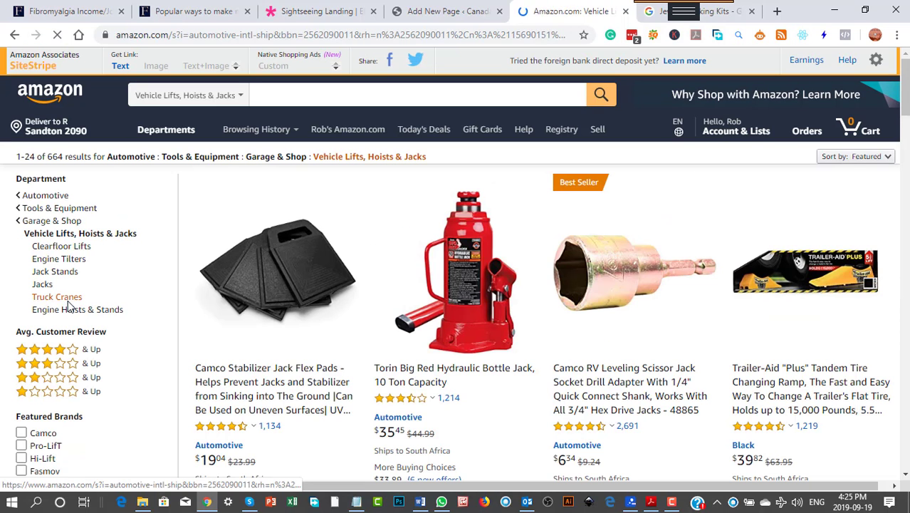
pyautogui.scroll(-5, 626, 267)
pyautogui.scroll(-5, 626, 266)
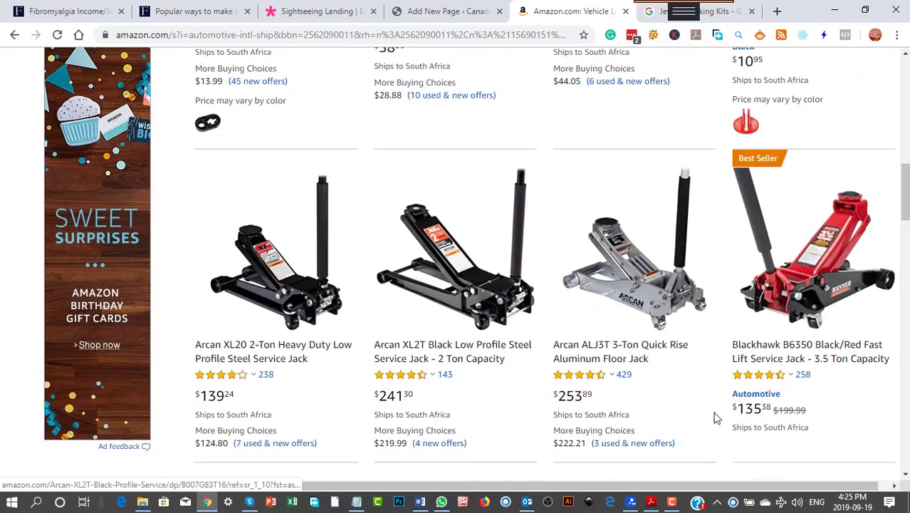
pyautogui.scroll(-11, 684, 266)
pyautogui.scroll(-10, 675, 266)
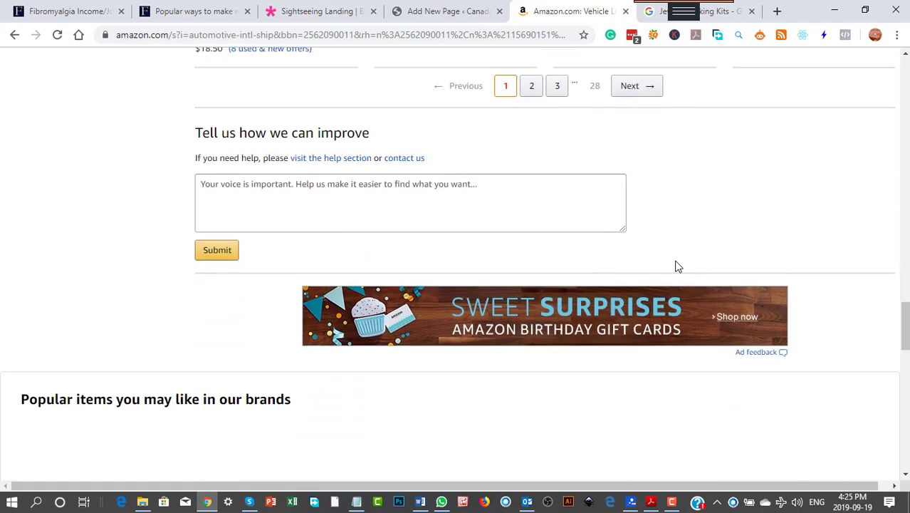
pyautogui.scroll(3, 602, 269)
# - Go to page 2 of the Vehicle Lifts, Hoists & Jacks results
pyautogui.click(532, 354)
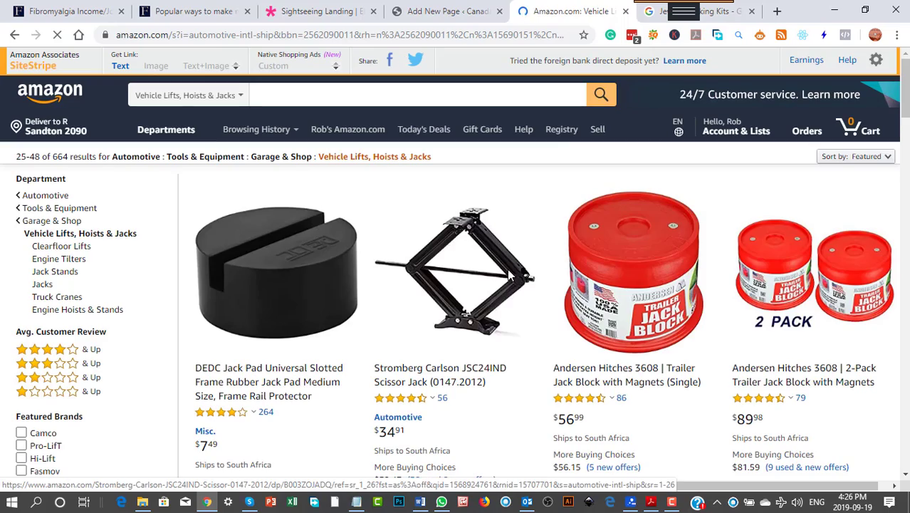
pyautogui.click(509, 277)
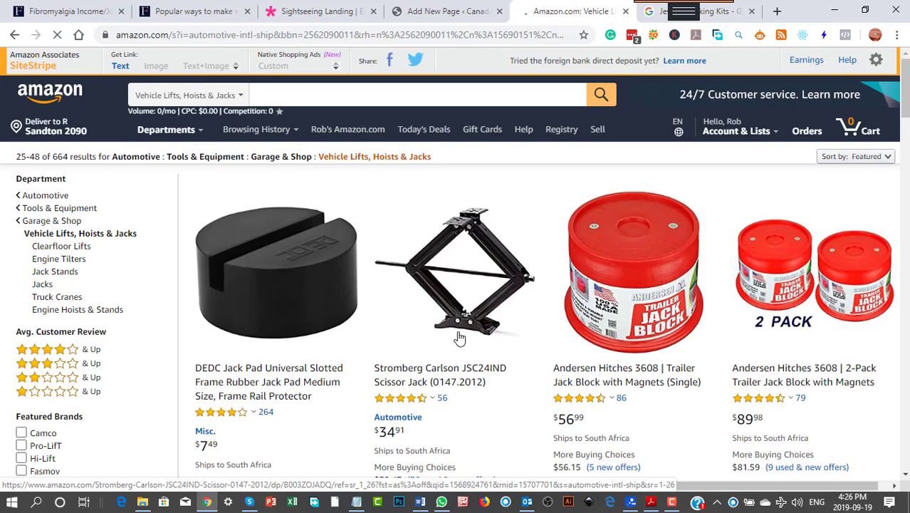
pyautogui.scroll(-8, 461, 331)
pyautogui.scroll(-5, 461, 335)
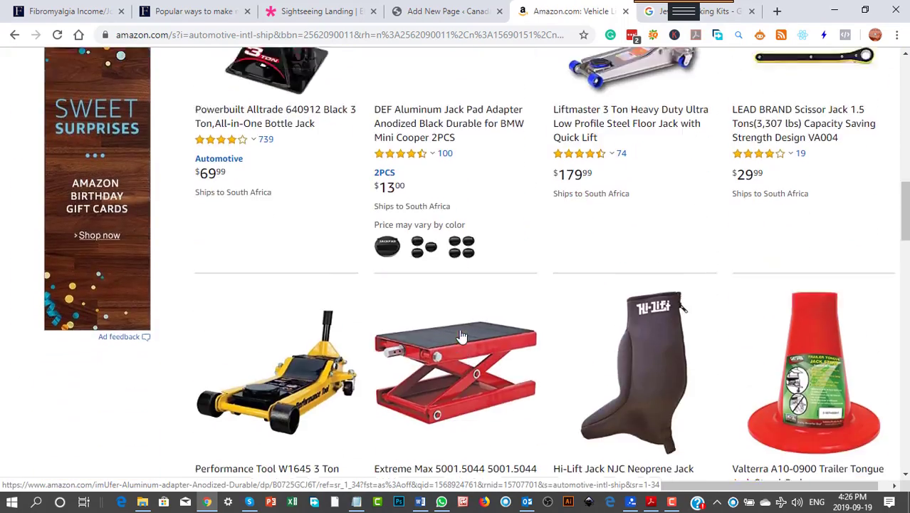
pyautogui.scroll(8, 462, 335)
pyautogui.scroll(5, 447, 331)
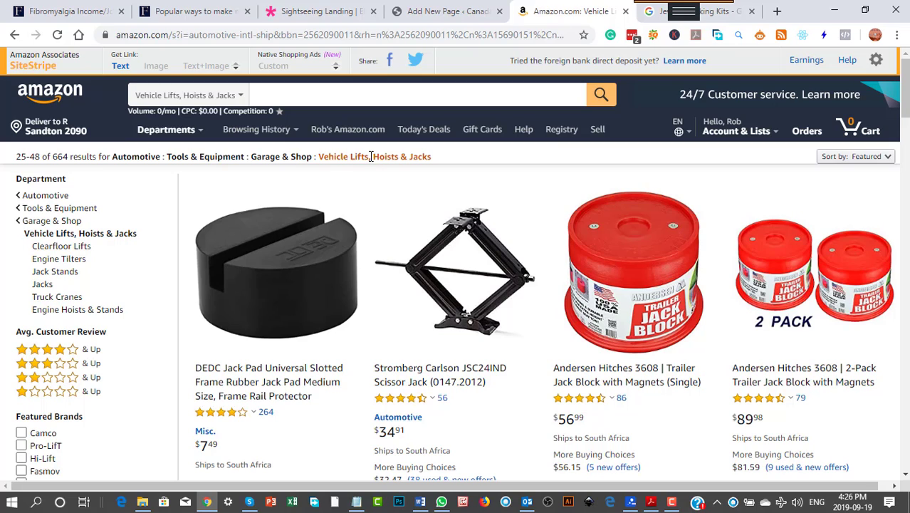
# - Search Google for 'Vehicle Lifts' and review its 5,400 monthly searches and $1.55 CPC
pyautogui.rightClick(321, 159)
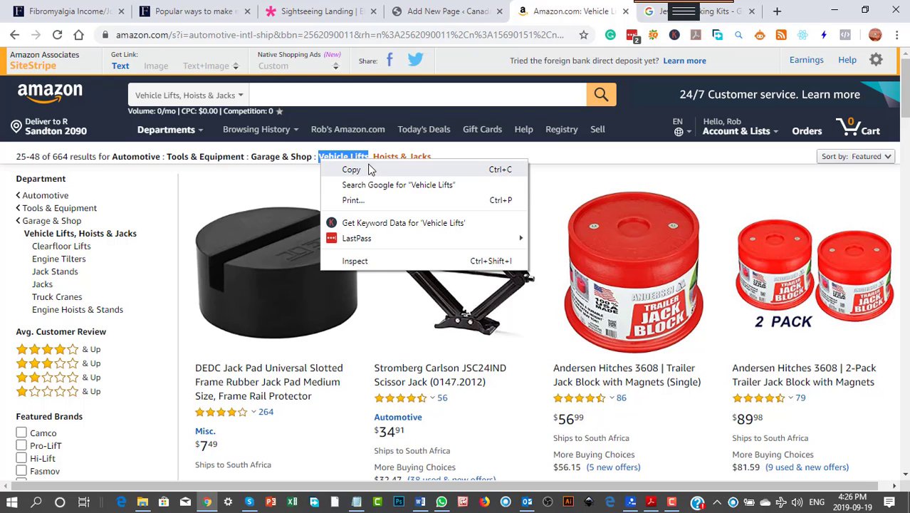
pyautogui.click(393, 183)
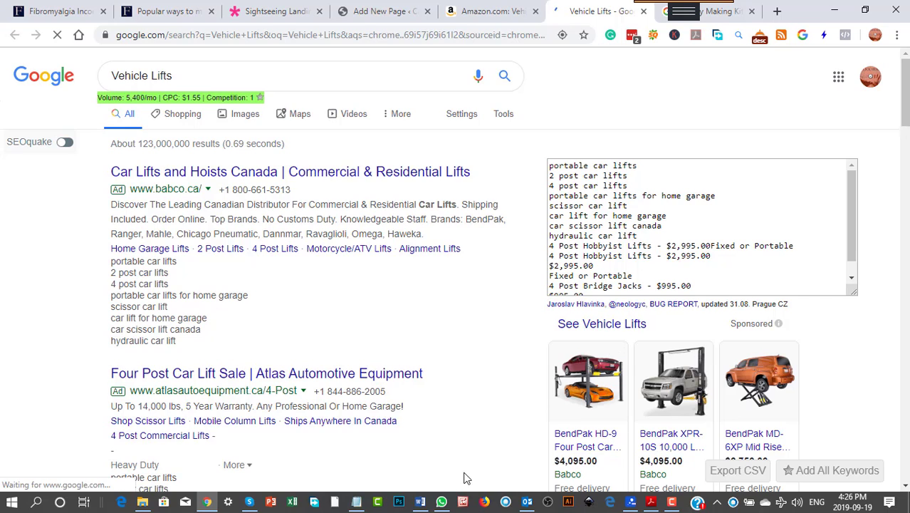
pyautogui.scroll(-4, 622, 406)
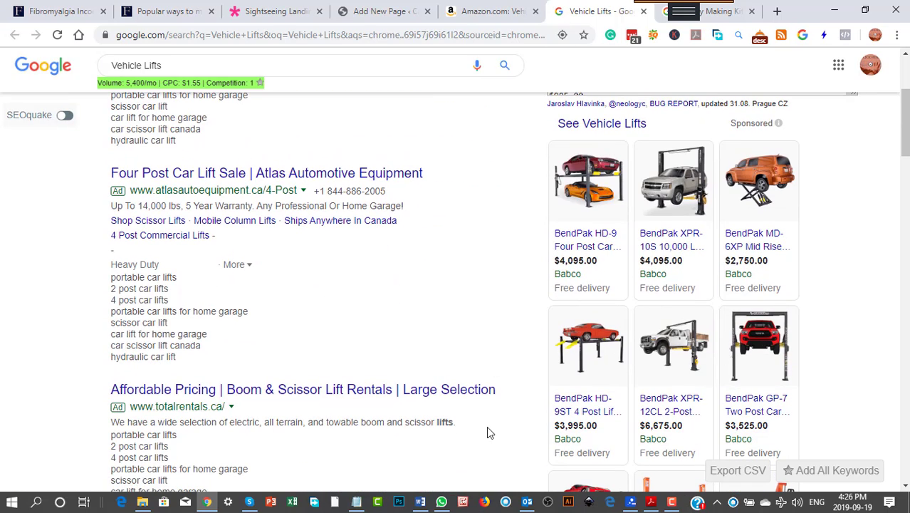
pyautogui.moveTo(579, 445)
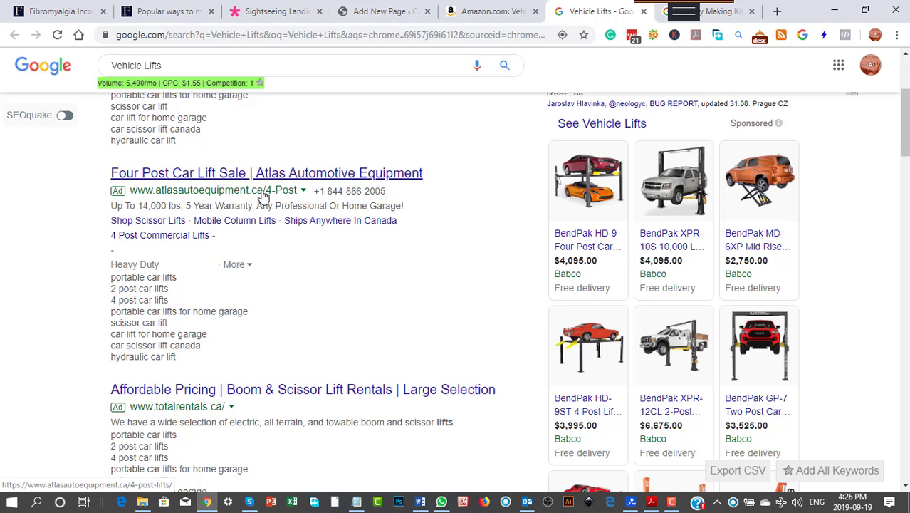
pyautogui.moveTo(586, 196)
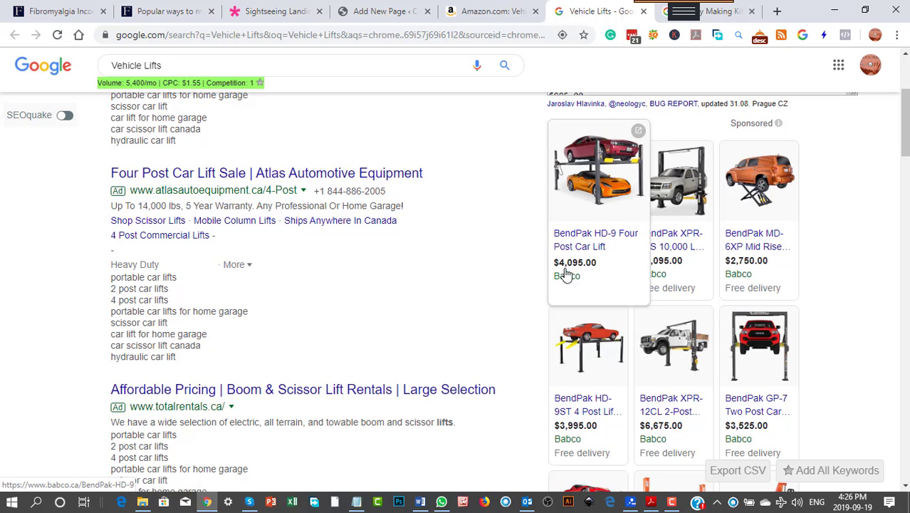